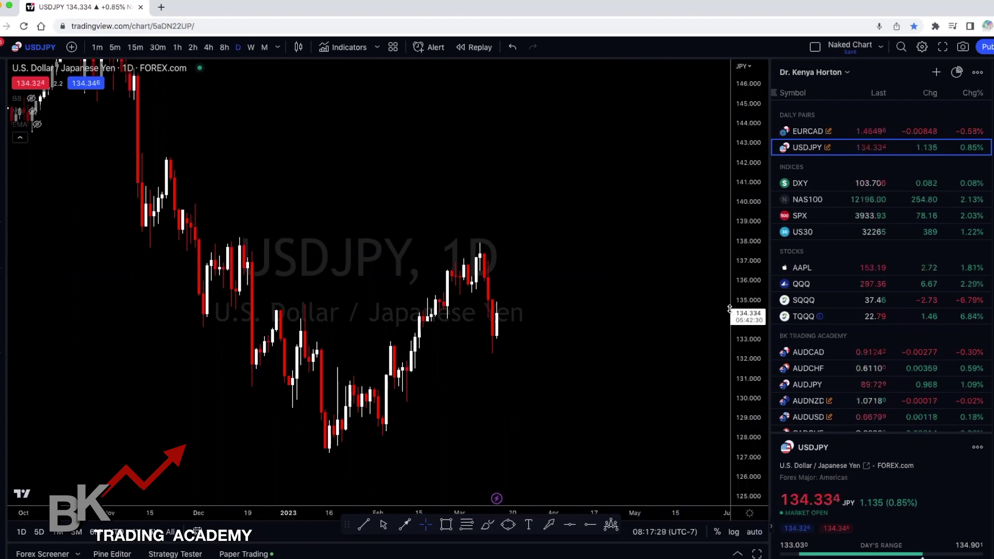
{"action": "scroll", "coordinate": [636, 350], "scroll_direction": "up", "scroll_amount": 3}
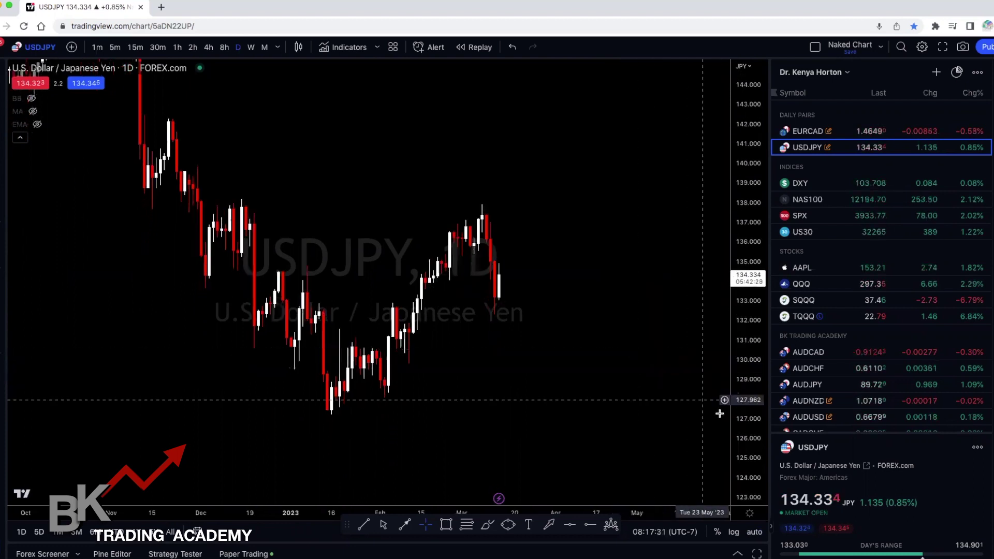
{"action": "scroll", "coordinate": [618, 368], "scroll_direction": "up", "scroll_amount": 2}
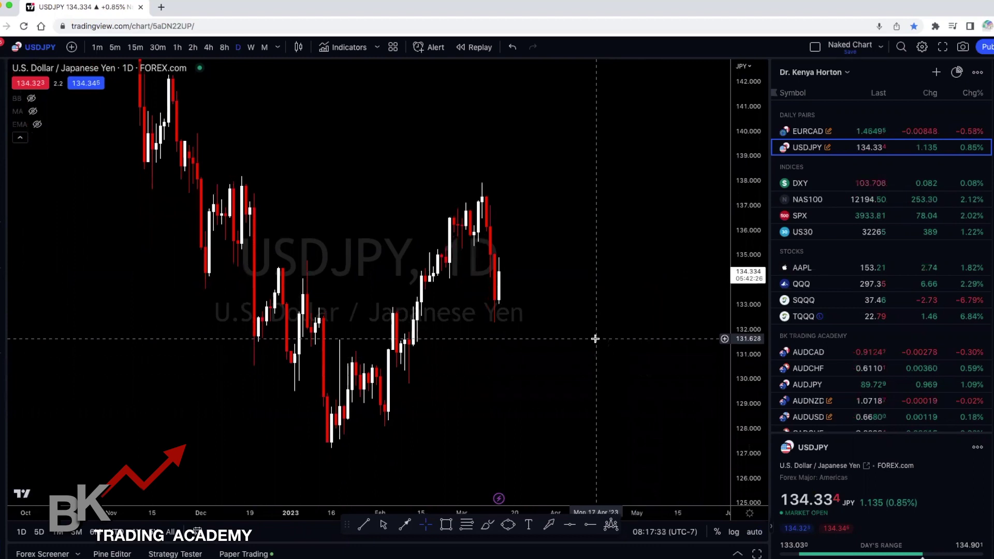
{"action": "scroll", "coordinate": [656, 339], "scroll_direction": "up", "scroll_amount": 2}
{"action": "scroll", "coordinate": [535, 334], "scroll_direction": "up", "scroll_amount": 2}
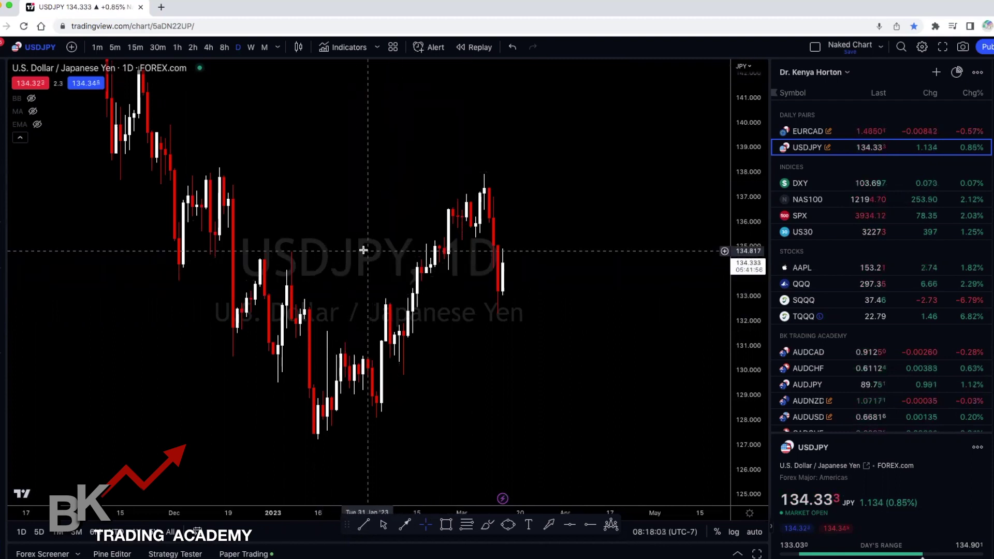
Review the chart's appearance settings and its candle body, border and wick colours without changing them.
{"action": "double_click", "coordinate": [216, 226]}
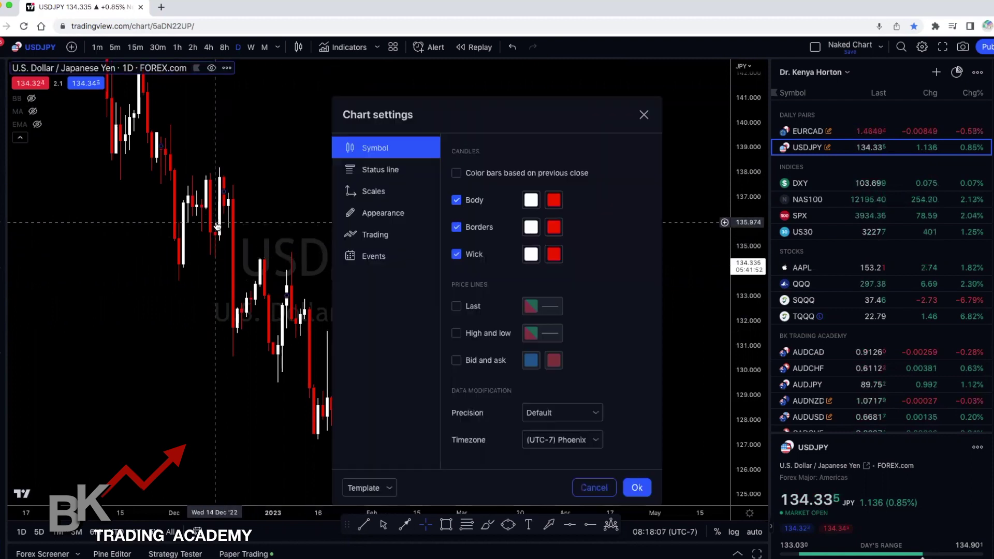
{"action": "left_click_drag", "start_coordinate": [535, 131], "coordinate": [662, 118]}
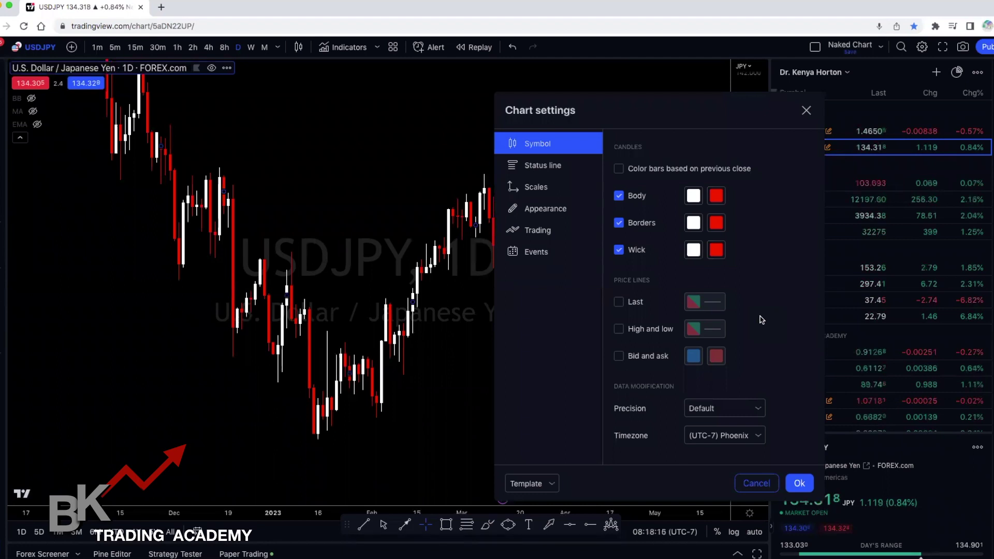
{"action": "left_click", "coordinate": [554, 211]}
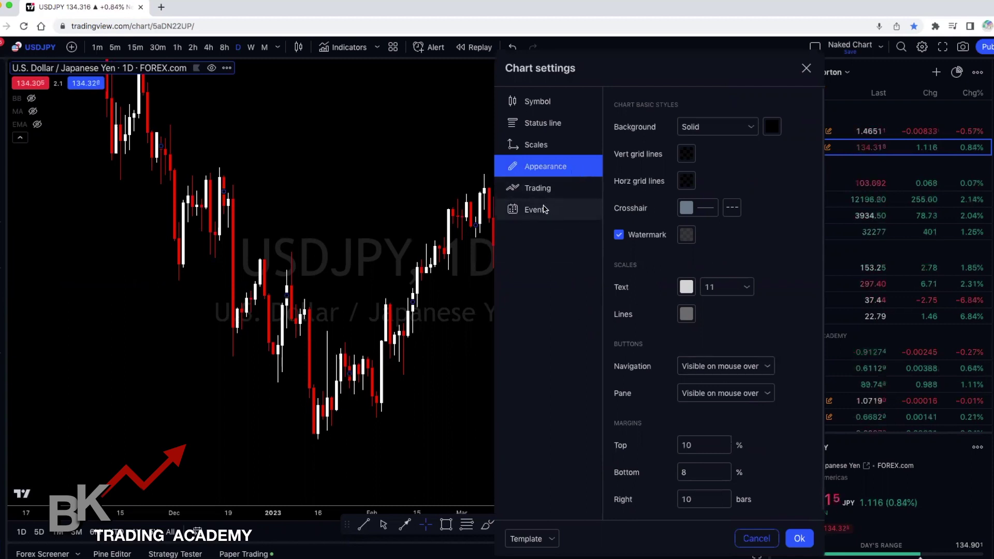
{"action": "left_click", "coordinate": [542, 102]}
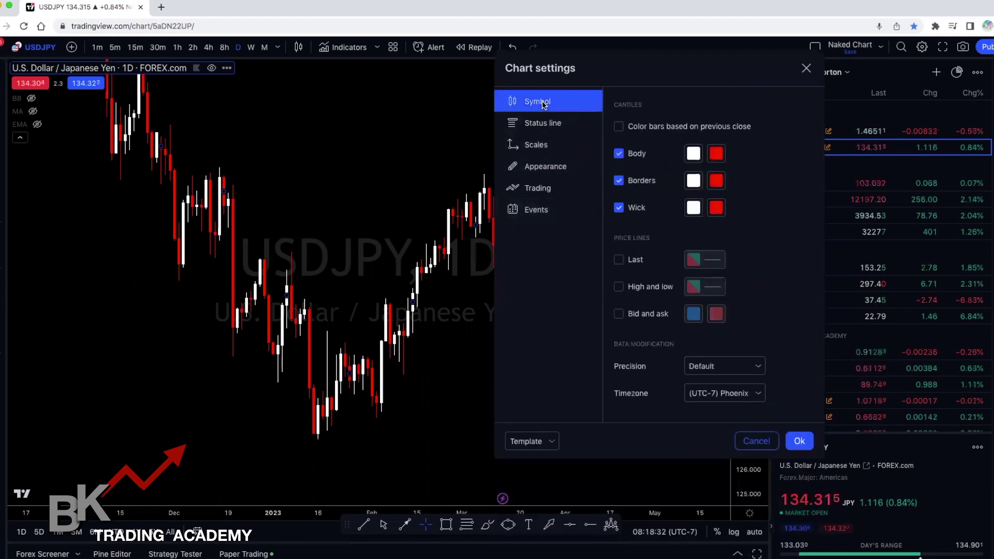
{"action": "left_click", "coordinate": [806, 68]}
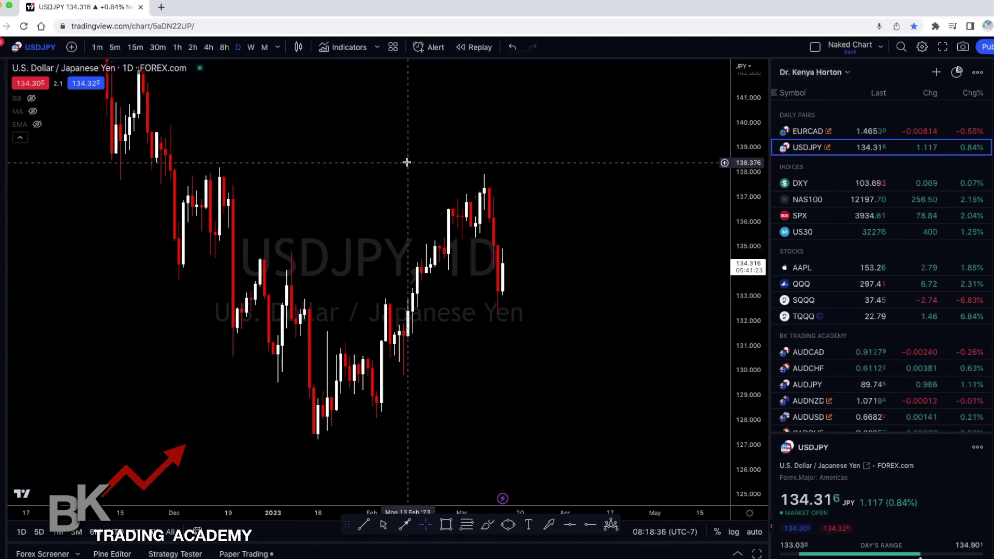
Apply the saved KISS 2.0 indicator template to the USDJPY daily chart.
{"action": "left_click", "coordinate": [393, 48]}
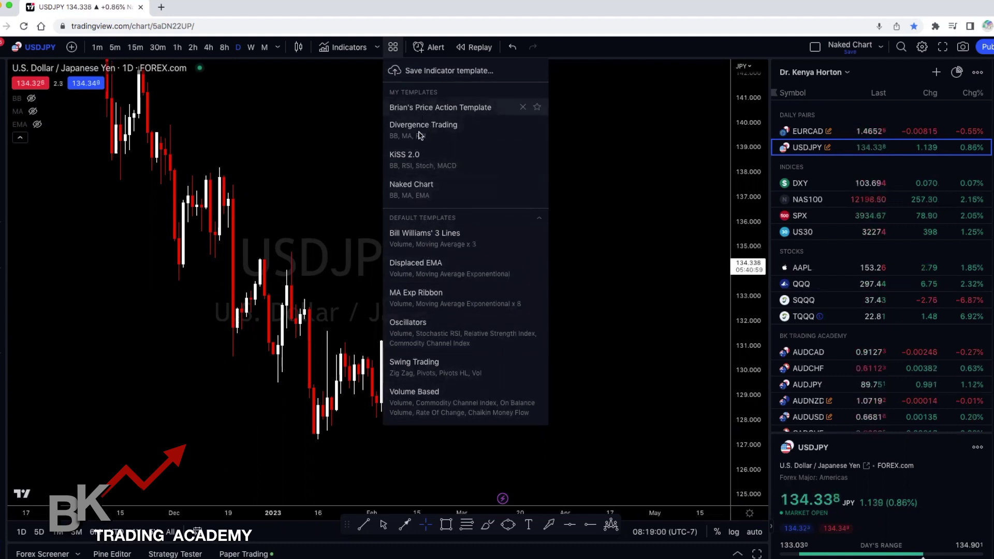
{"action": "left_click", "coordinate": [349, 148]}
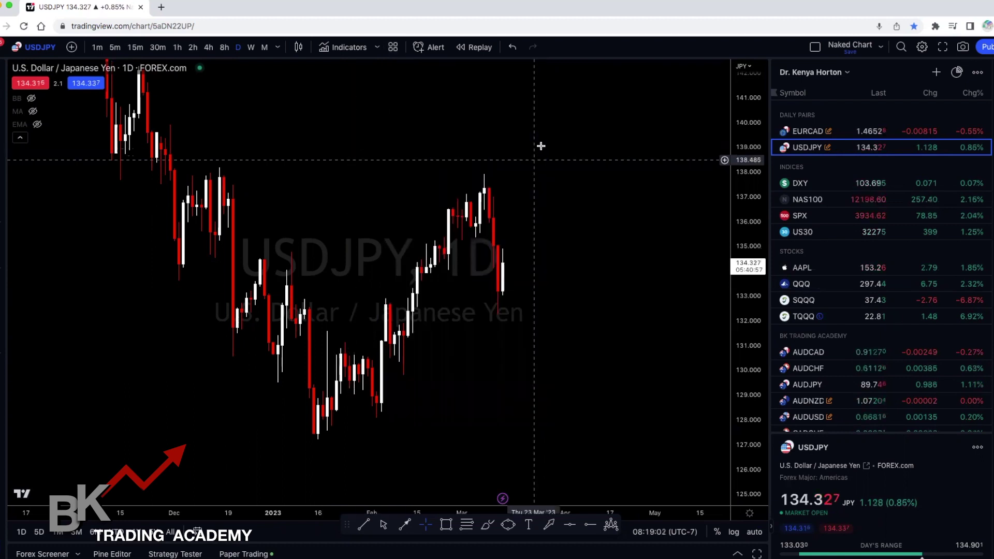
{"action": "left_click_drag", "start_coordinate": [534, 157], "coordinate": [471, 155]}
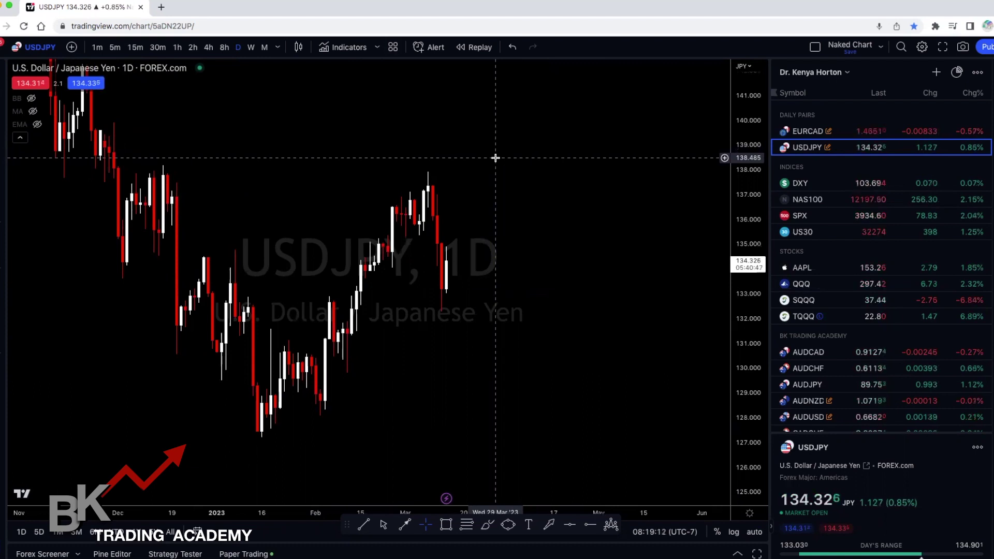
{"action": "left_click", "coordinate": [393, 47]}
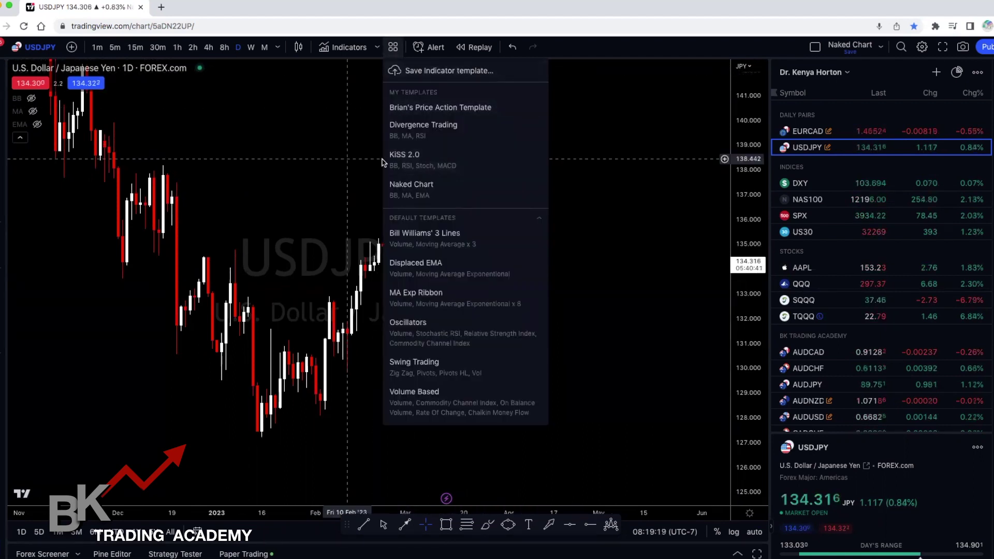
{"action": "left_click", "coordinate": [418, 163]}
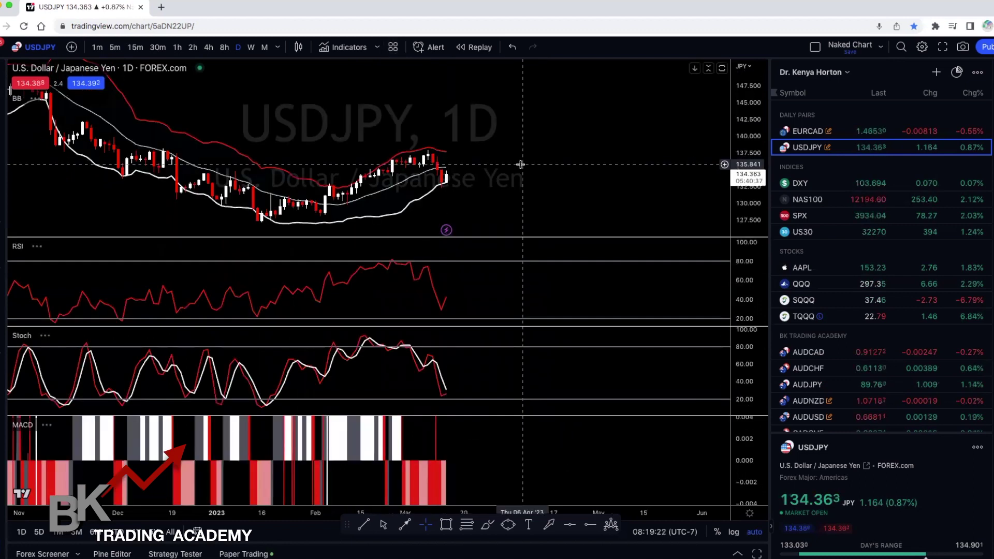
Rescale the MACD pane so its histogram and signal lines fit, and reposition the price chart with free space after the latest candle.
{"action": "left_click_drag", "start_coordinate": [565, 168], "coordinate": [552, 144]}
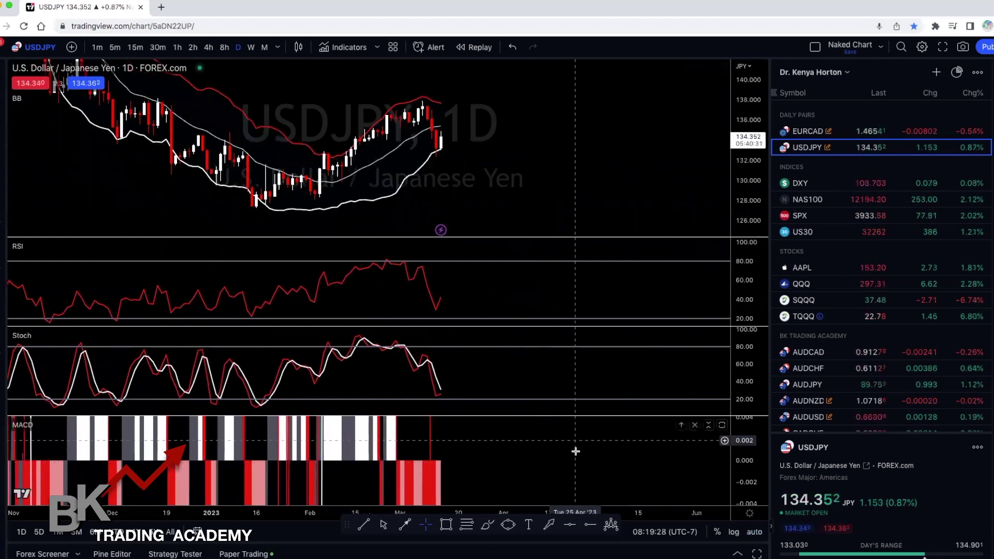
{"action": "left_click_drag", "start_coordinate": [748, 448], "coordinate": [747, 469]}
{"action": "scroll", "coordinate": [574, 471], "scroll_direction": "left", "scroll_amount": 5}
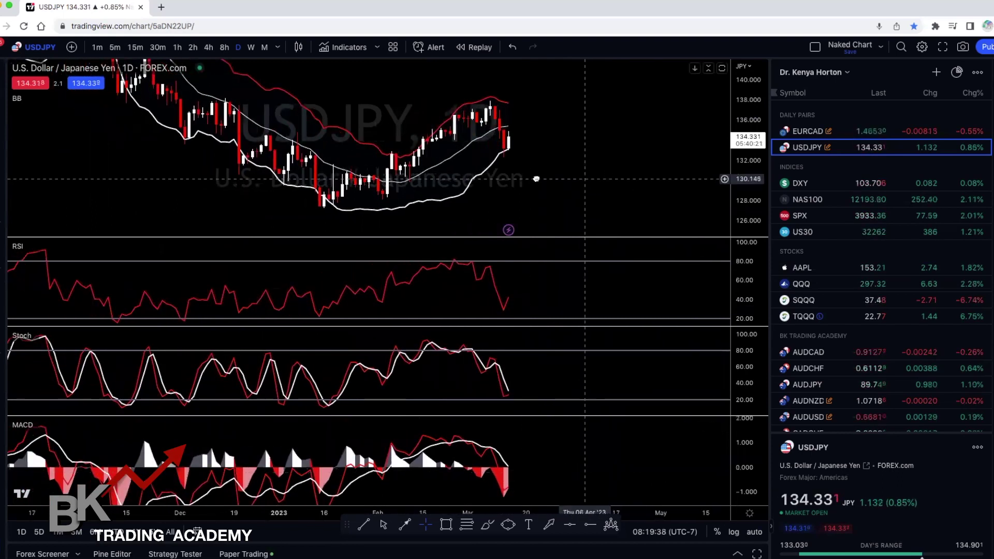
{"action": "scroll", "coordinate": [535, 176], "scroll_direction": "right", "scroll_amount": 4}
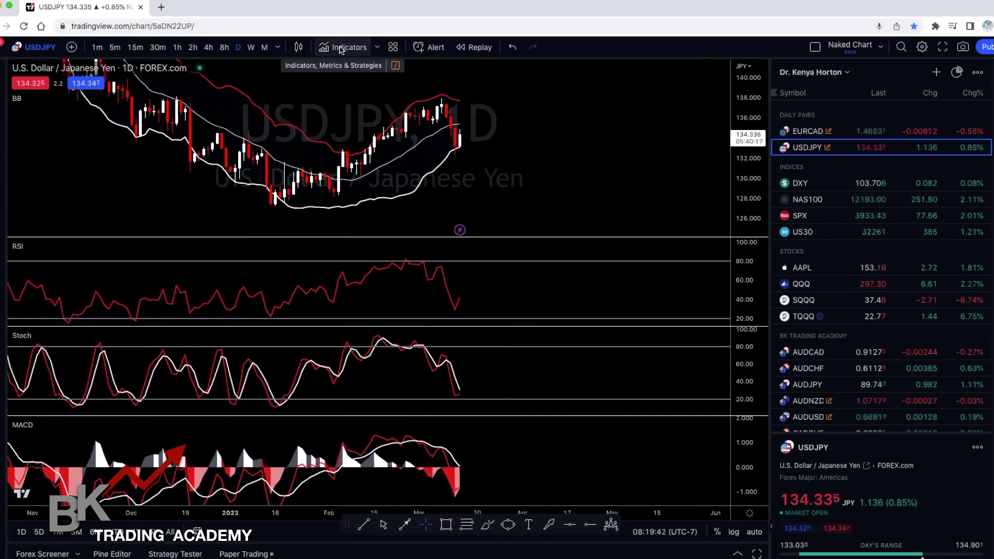
Search the indicator library for Bollinger Bands and close the library without adding anything.
{"action": "left_click", "coordinate": [341, 48]}
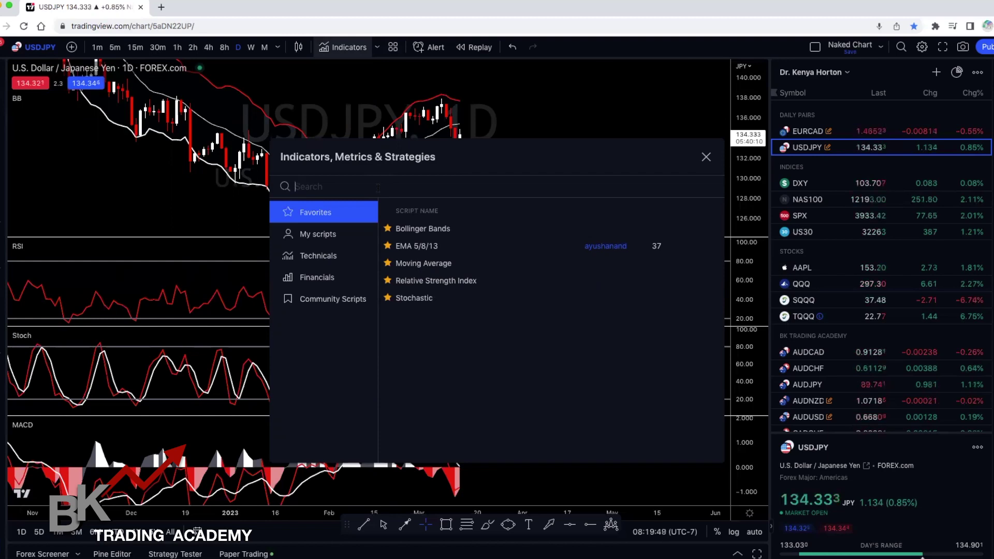
{"action": "type", "text": "ollinger "}
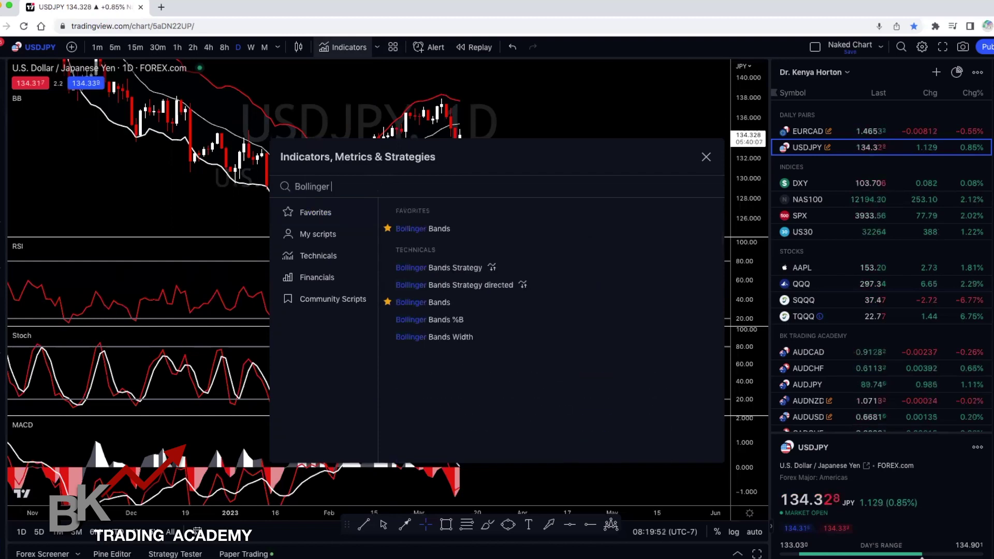
{"action": "type", "text": "Bands"}
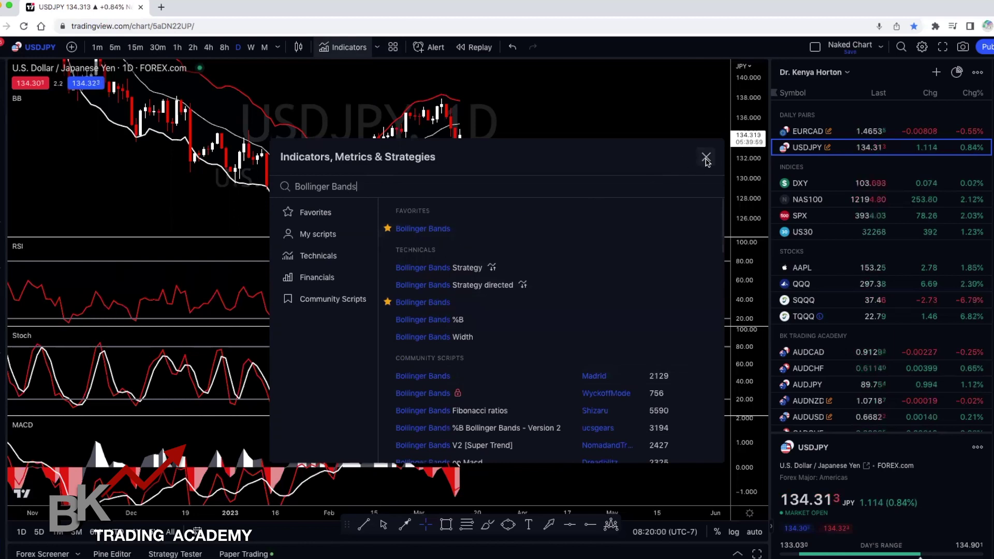
{"action": "left_click", "coordinate": [706, 158]}
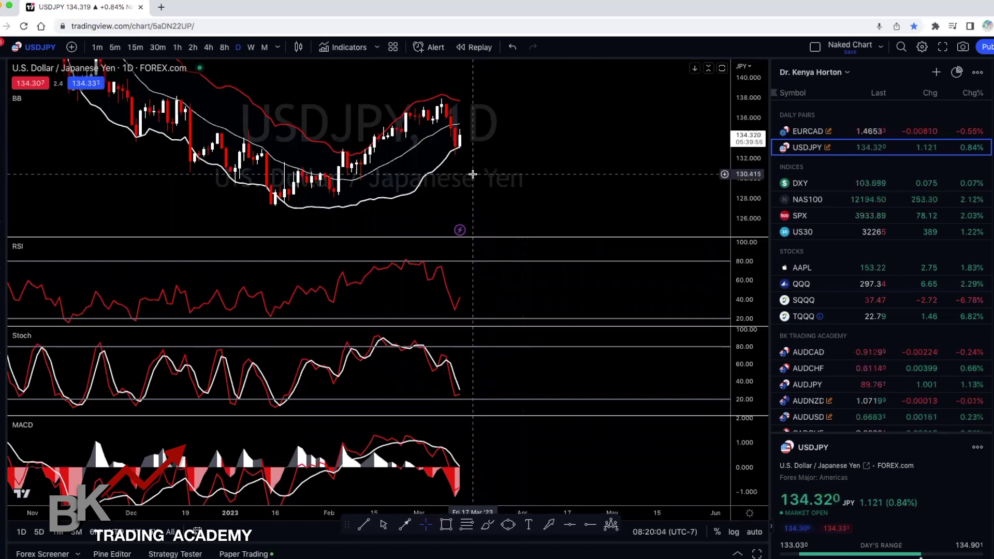
Open the Bollinger Bands settings on the price chart and examine their input values and line styles.
{"action": "mouse_move", "coordinate": [20, 99]}
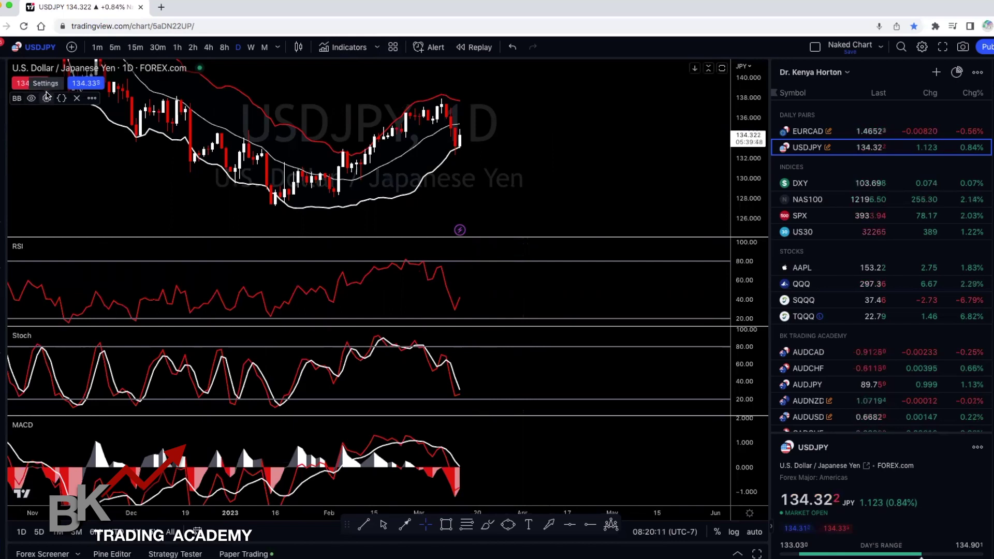
{"action": "left_click", "coordinate": [47, 99]}
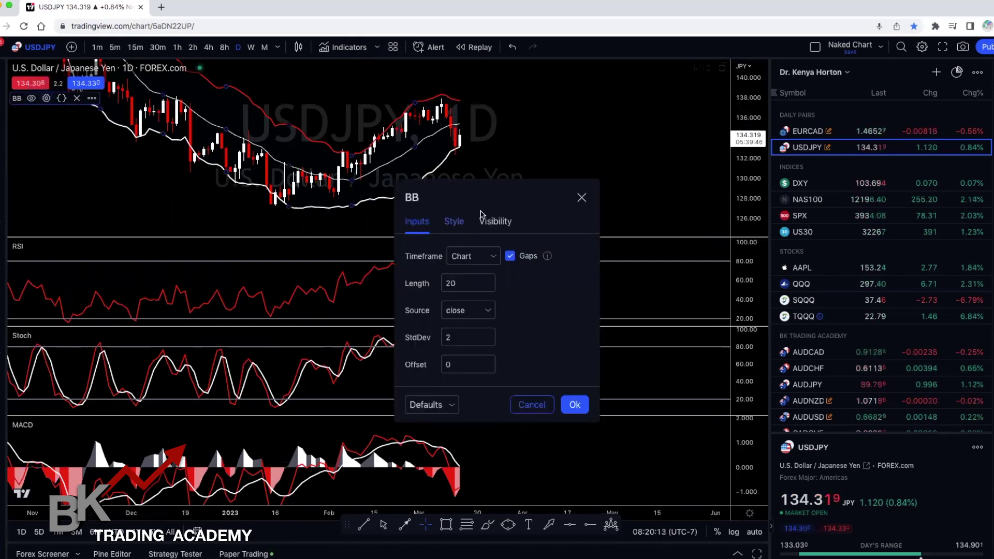
{"action": "left_click_drag", "start_coordinate": [525, 175], "coordinate": [604, 116]}
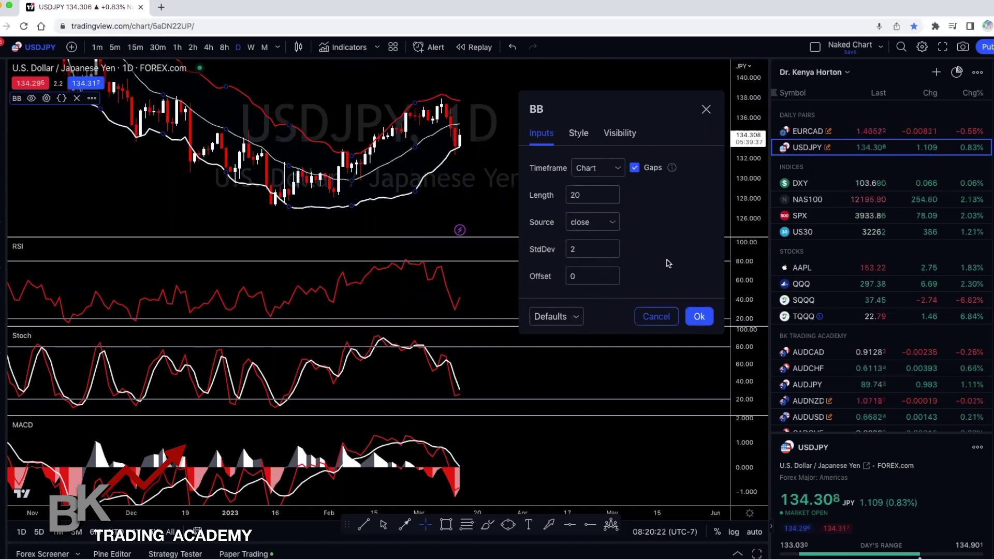
{"action": "left_click", "coordinate": [579, 134]}
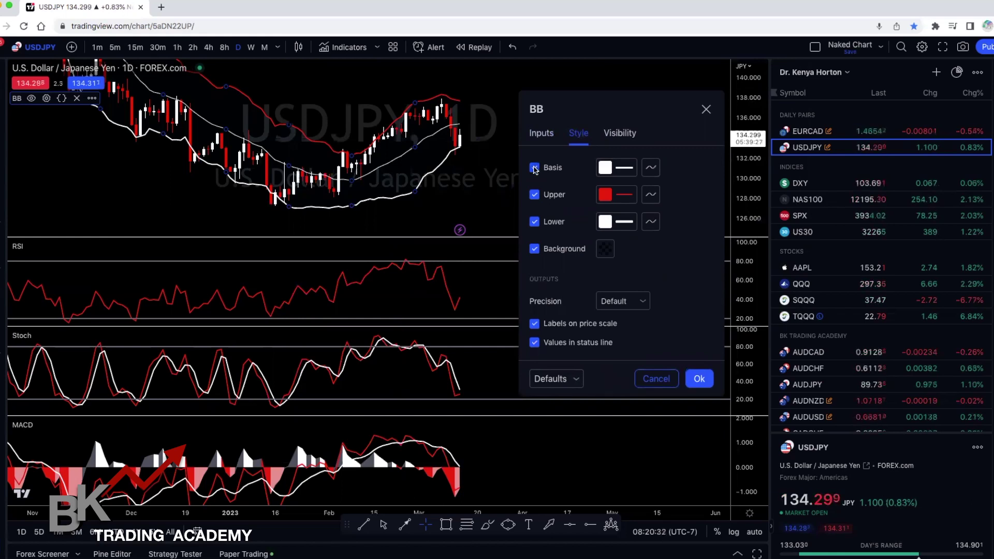
Hide and restore the Bollinger Bands basis line, inspect its colour and thickness options, and close the settings unchanged.
{"action": "left_click", "coordinate": [534, 168]}
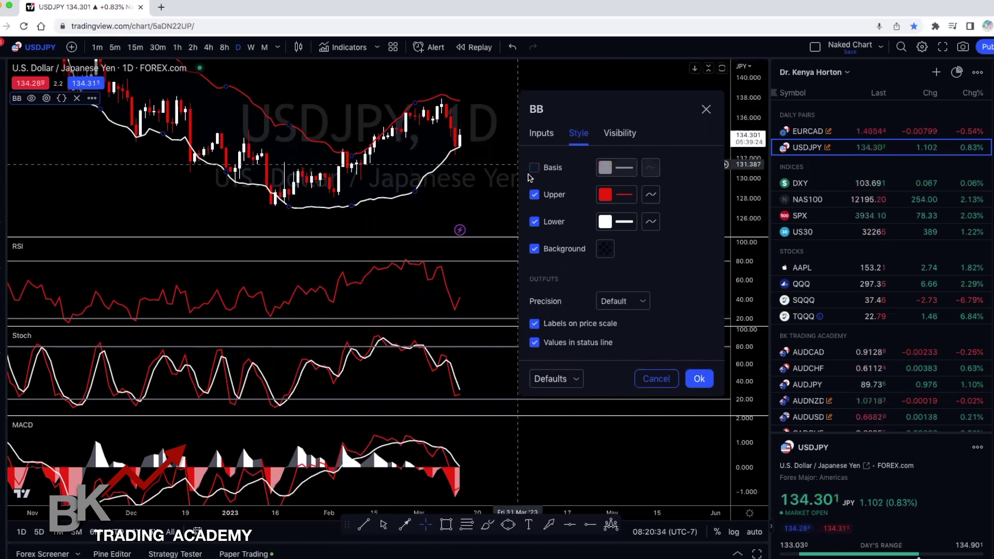
{"action": "left_click", "coordinate": [535, 168]}
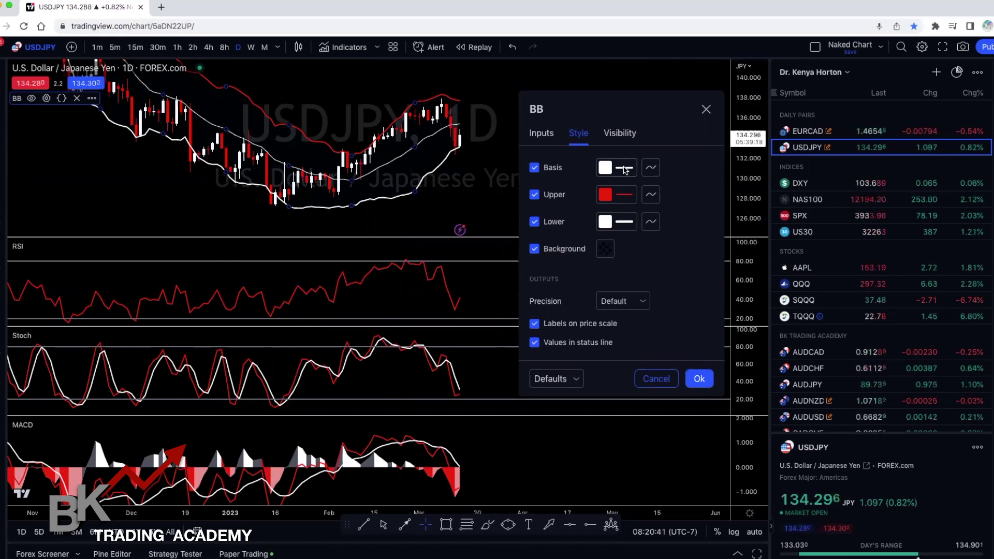
{"action": "left_click", "coordinate": [604, 168]}
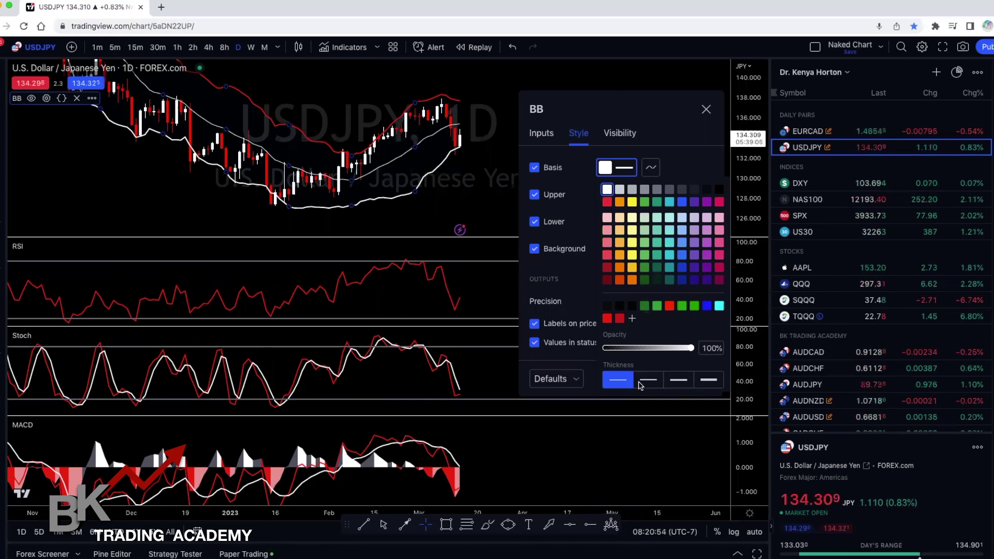
{"action": "left_click", "coordinate": [706, 110]}
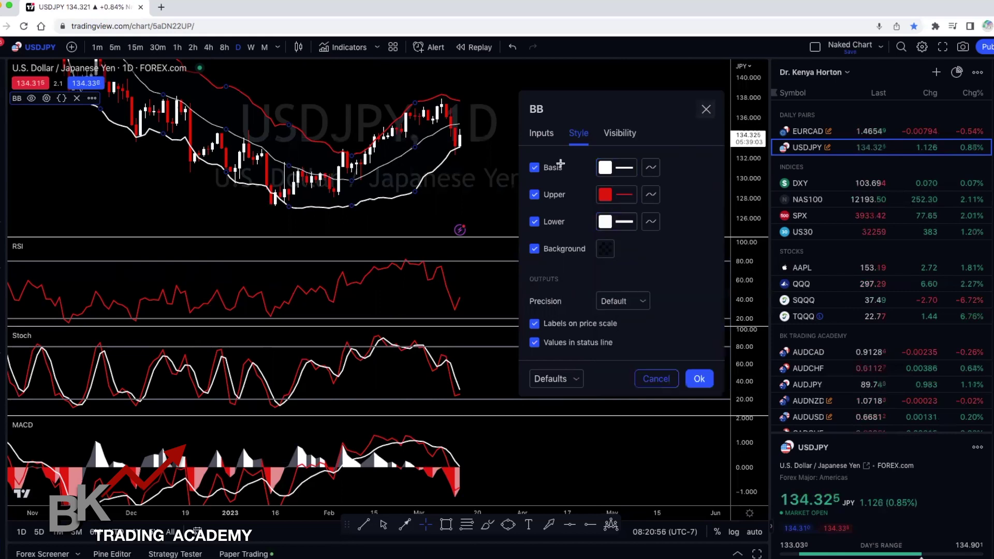
{"action": "left_click", "coordinate": [706, 110]}
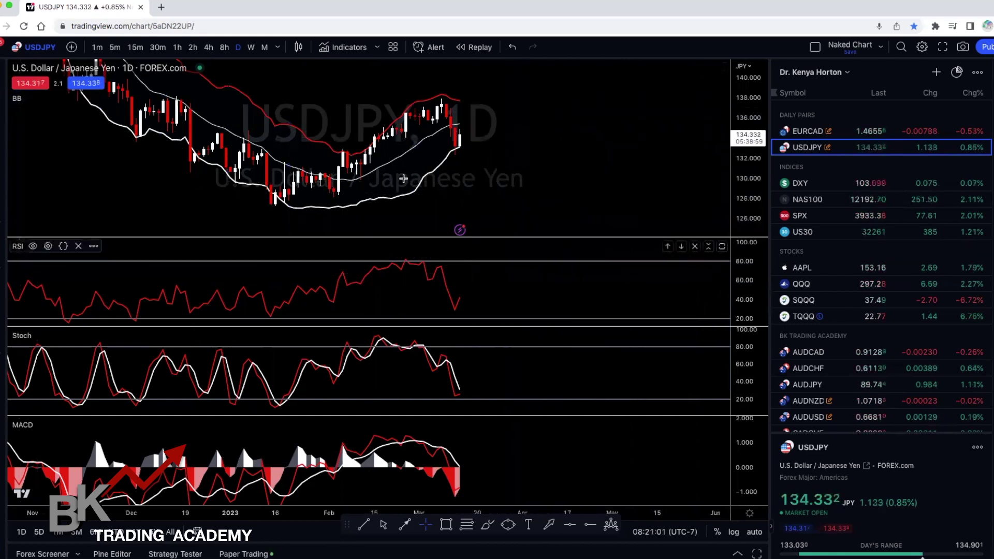
Search the indicator library for RSI and close the library without adding anything.
{"action": "left_click", "coordinate": [342, 48]}
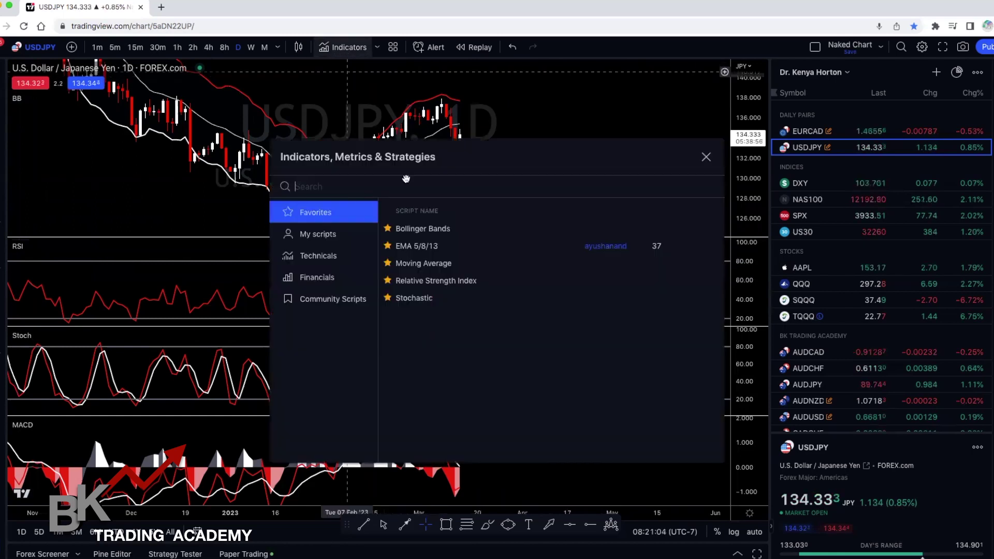
{"action": "type", "text": "RSI"}
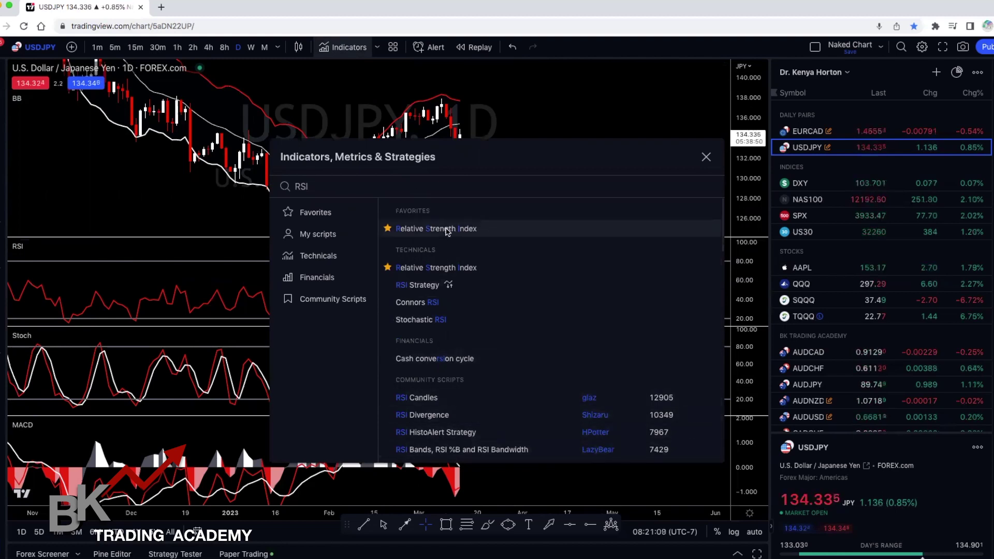
{"action": "left_click", "coordinate": [706, 157]}
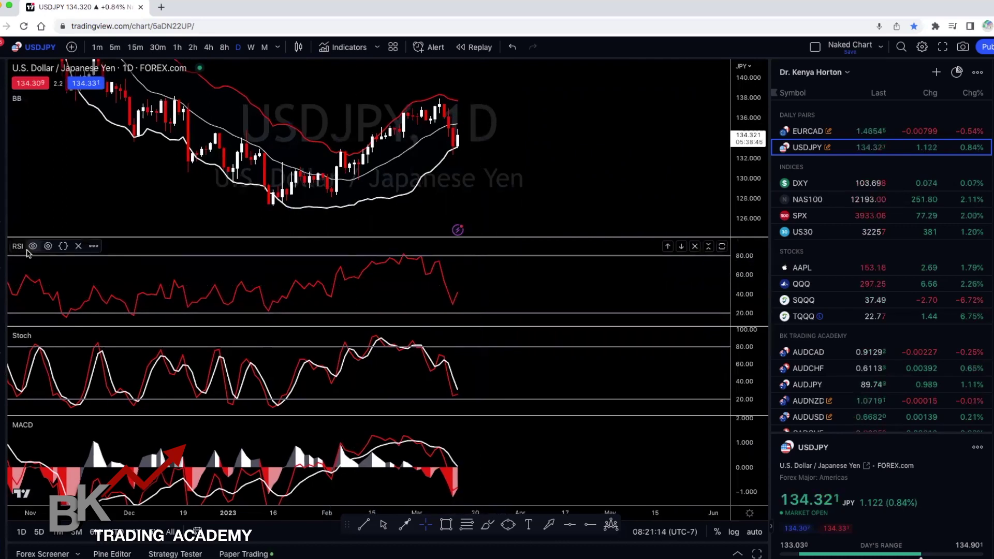
Open the RSI settings, examine the length, source, line styles and band levels, and close the dialog without changing anything.
{"action": "left_click", "coordinate": [48, 246]}
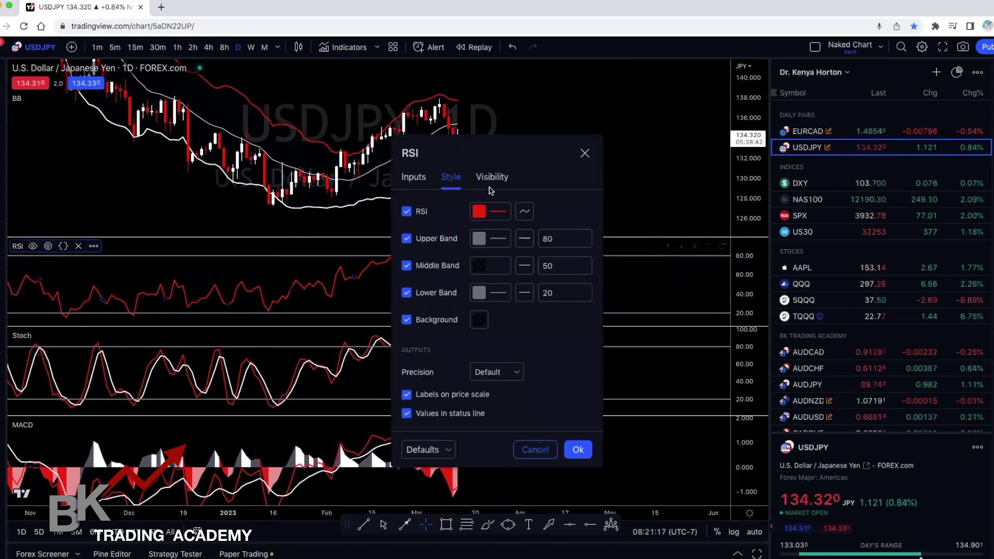
{"action": "left_click_drag", "start_coordinate": [563, 152], "coordinate": [771, 149]}
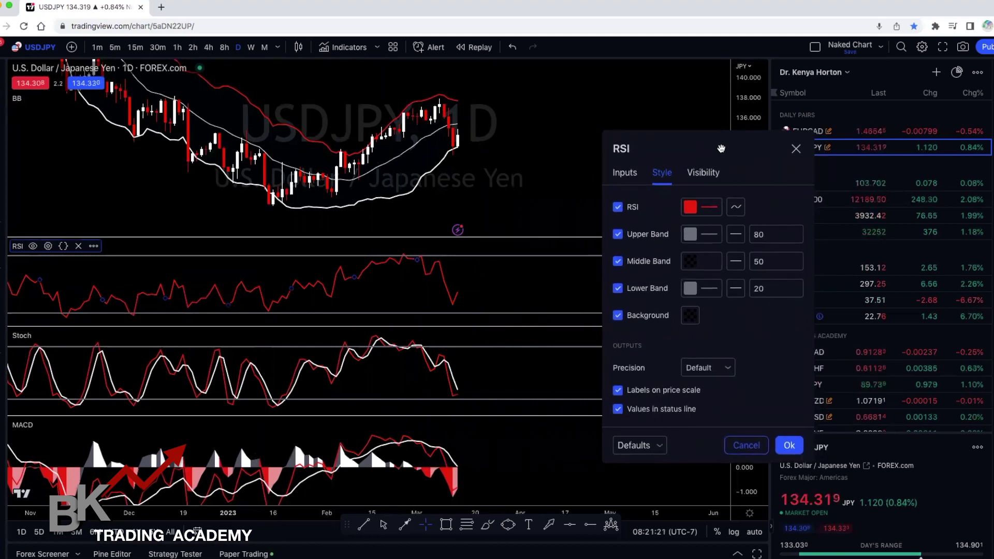
{"action": "left_click_drag", "start_coordinate": [724, 148], "coordinate": [718, 149]}
{"action": "left_click", "coordinate": [628, 175]}
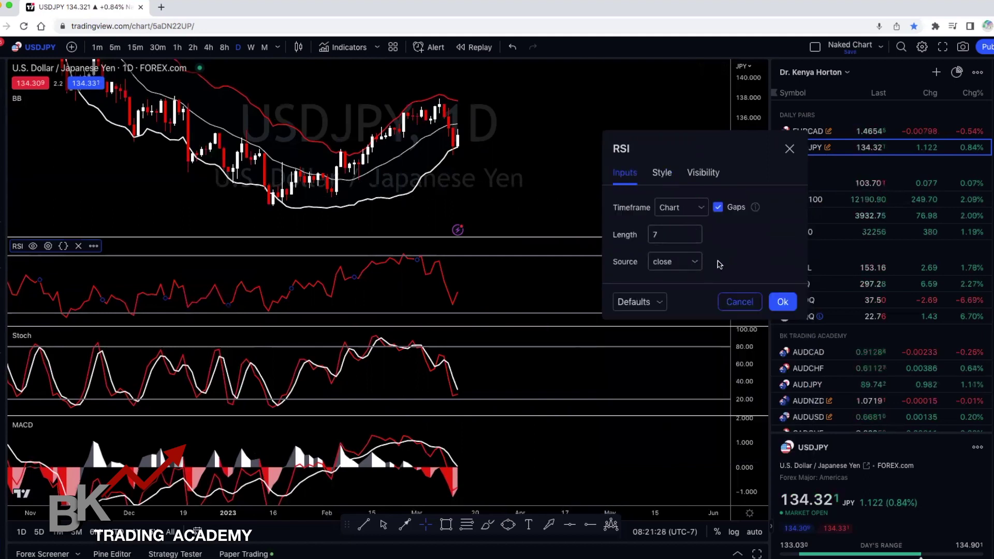
{"action": "left_click", "coordinate": [662, 173]}
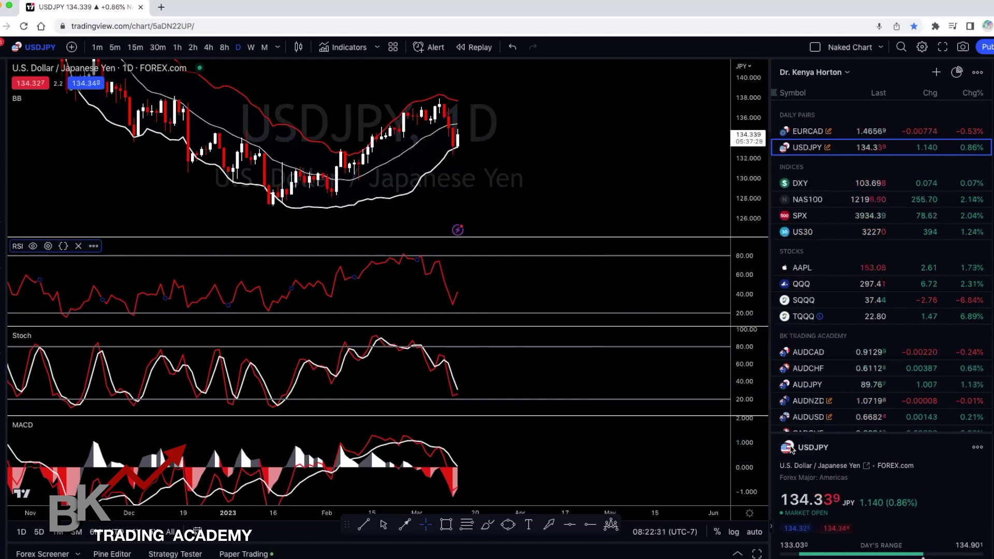
{"action": "left_click", "coordinate": [789, 446]}
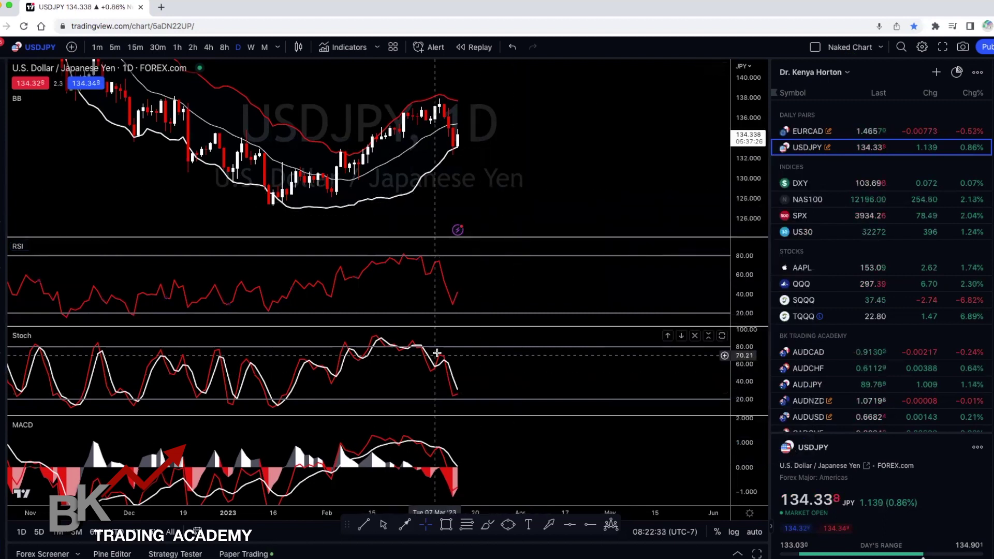
Search the indicator library for Stochastic and close the library without adding anything.
{"action": "left_click", "coordinate": [338, 48]}
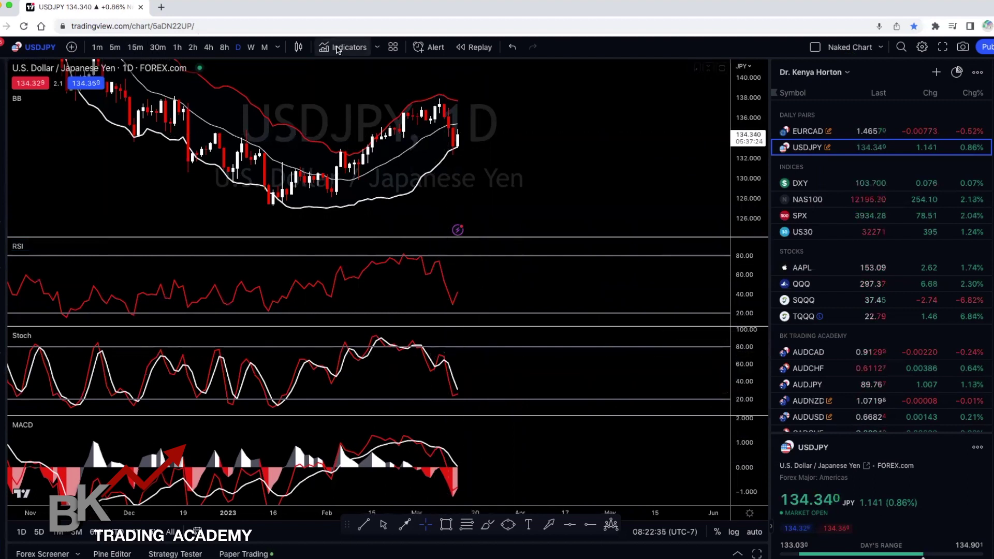
{"action": "type", "text": "Stochastic"}
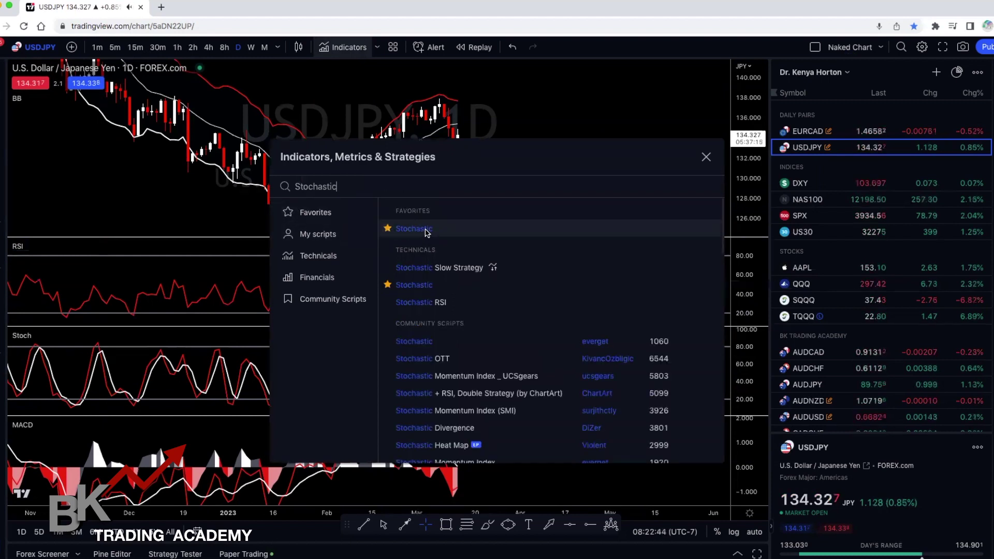
{"action": "left_click", "coordinate": [706, 157]}
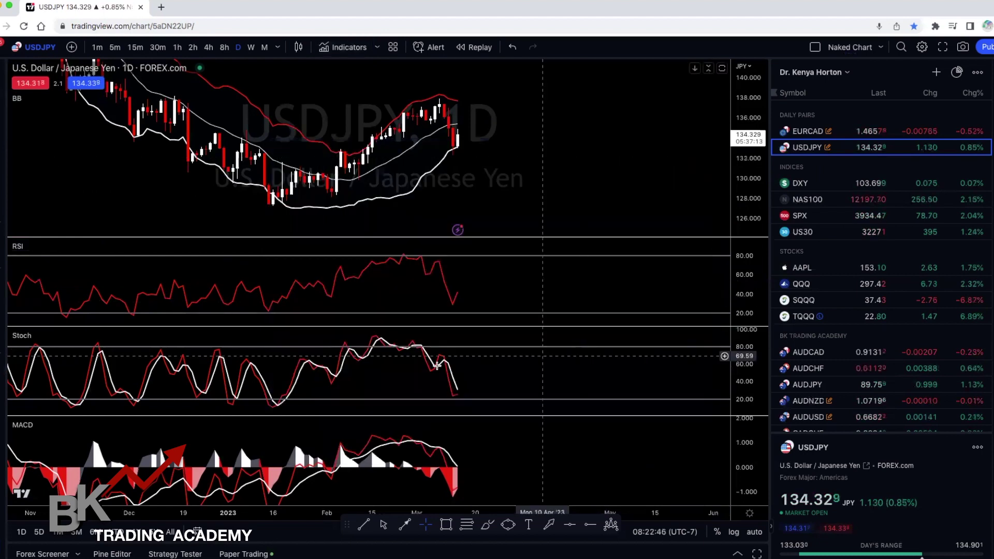
Open the Stoch settings and examine the %K and %D inputs, line styles and band levels.
{"action": "mouse_move", "coordinate": [40, 337]}
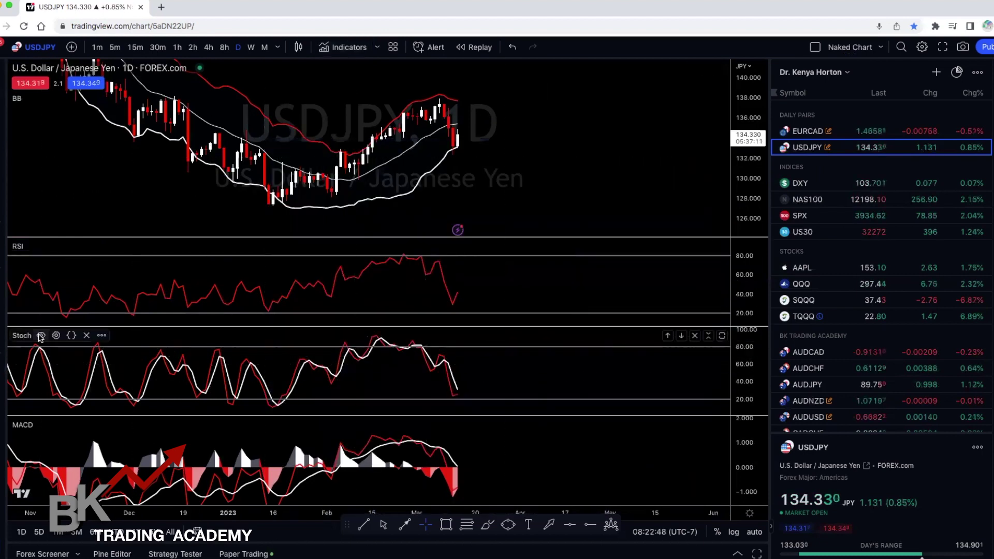
{"action": "left_click", "coordinate": [56, 336]}
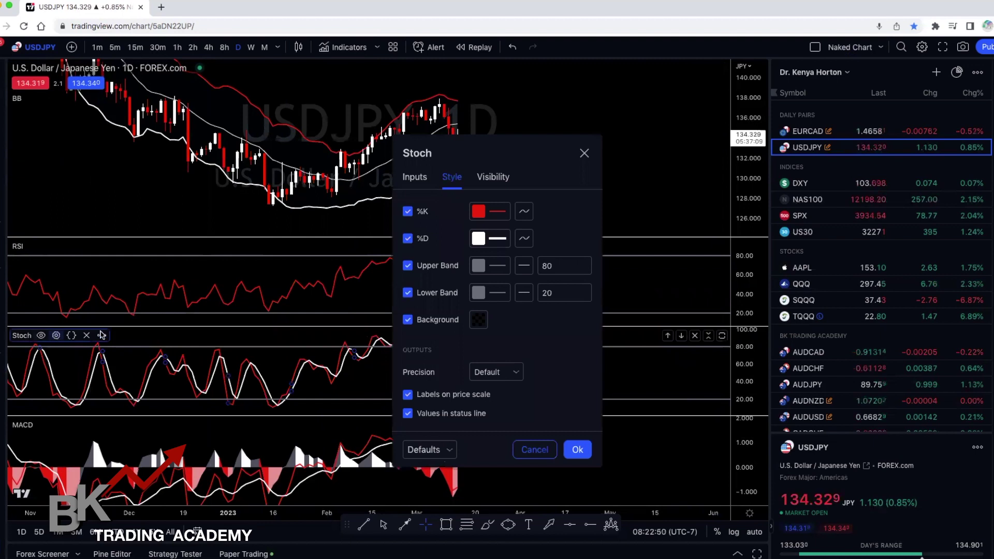
{"action": "left_click_drag", "start_coordinate": [495, 162], "coordinate": [707, 162]}
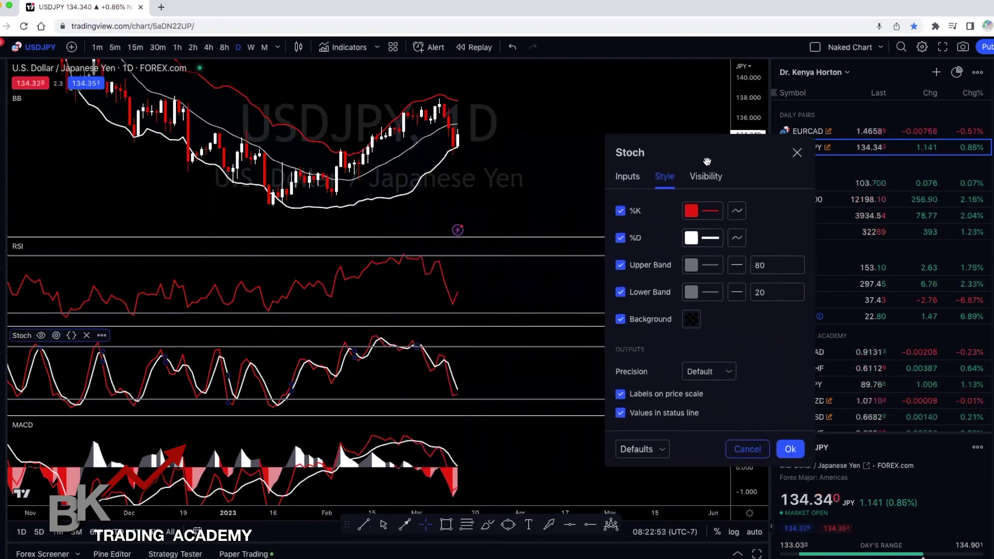
{"action": "left_click", "coordinate": [627, 177]}
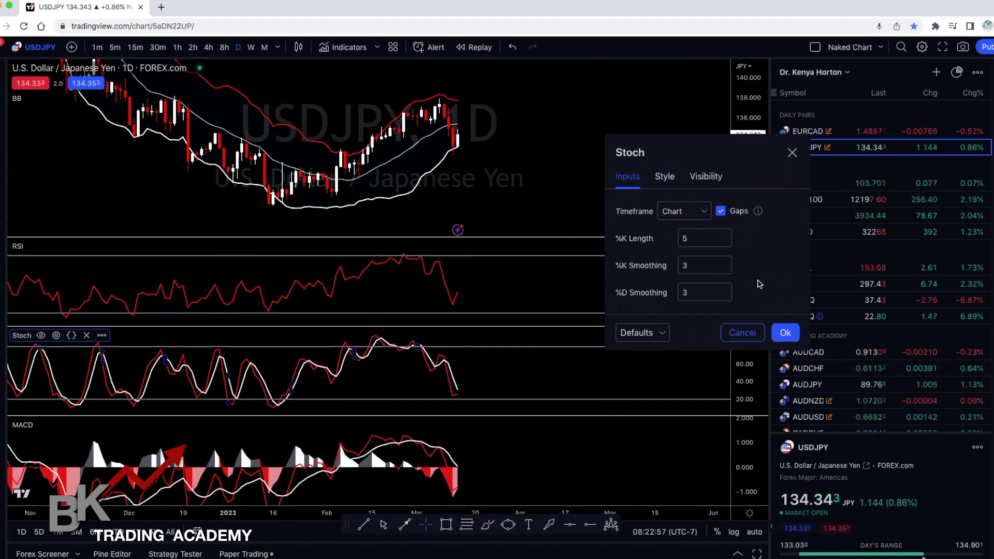
{"action": "left_click", "coordinate": [664, 176]}
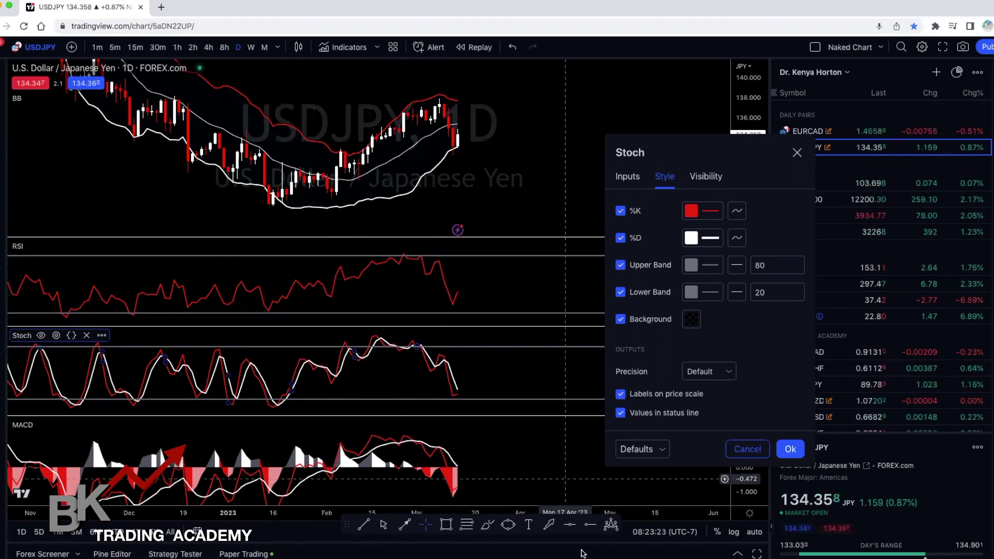
Circle the mid-January and early-December lows with the brush on both the price chart and the RSI pane.
{"action": "left_click", "coordinate": [489, 526]}
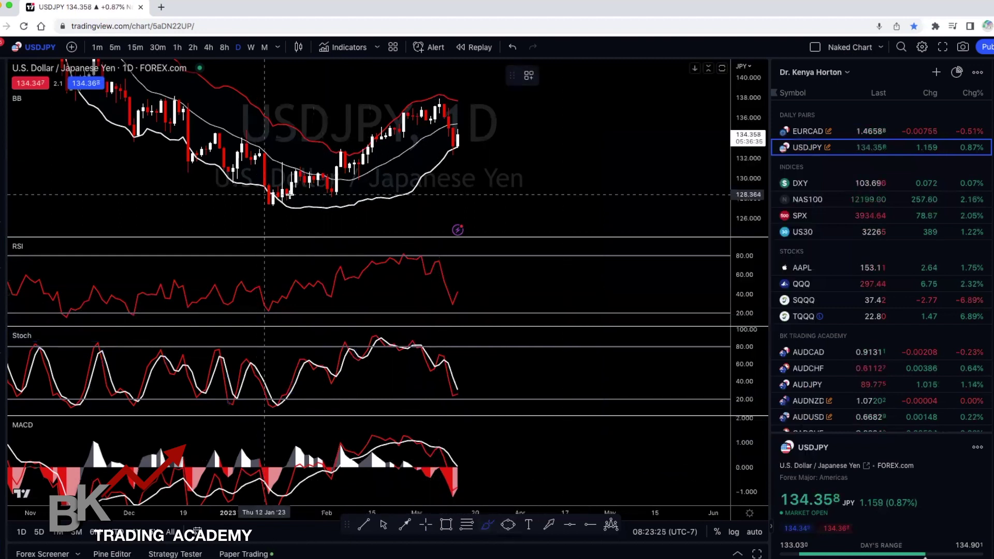
{"action": "left_click_drag", "start_coordinate": [250, 194], "coordinate": [259, 195]}
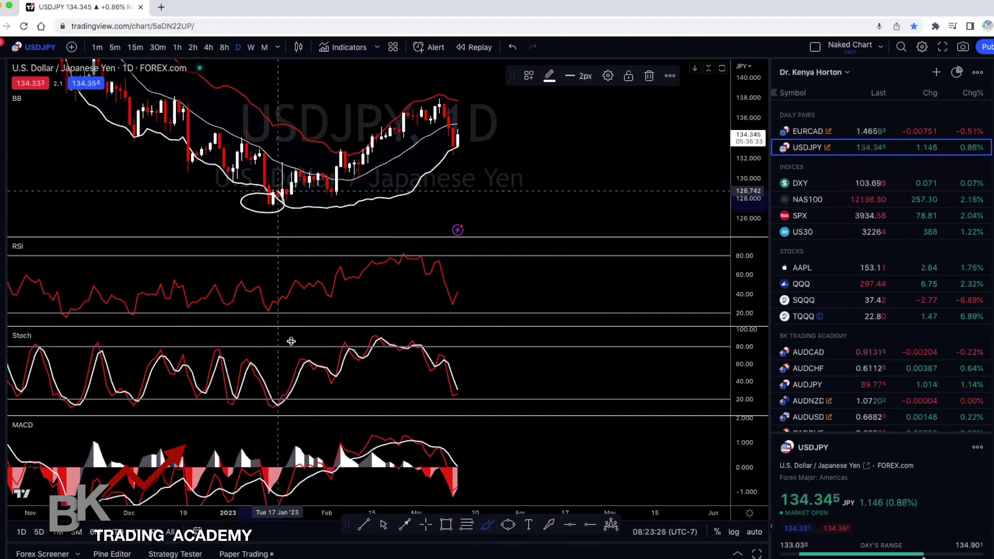
{"action": "left_click_drag", "start_coordinate": [266, 301], "coordinate": [271, 302]}
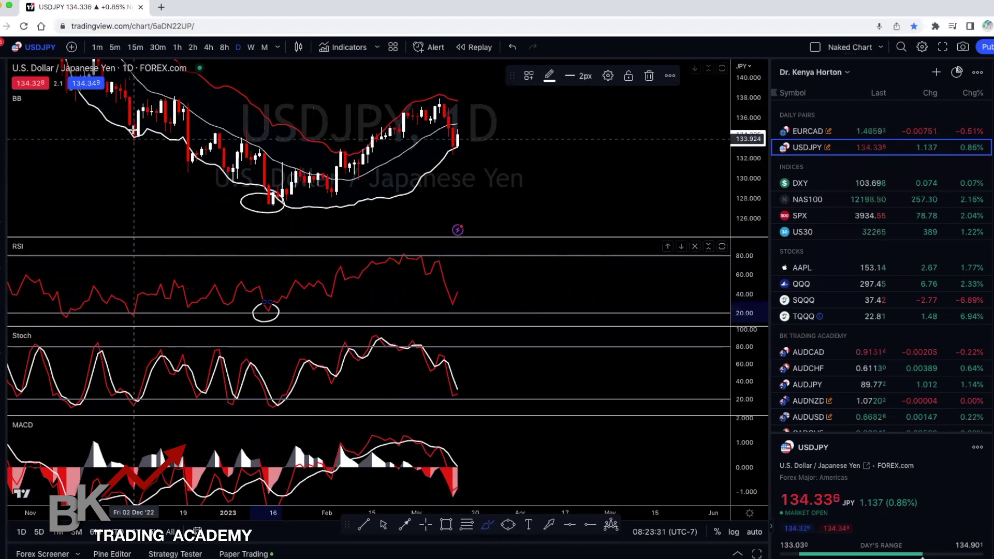
{"action": "mouse_move", "coordinate": [124, 131]}
{"action": "left_mouse_down"}
{"action": "mouse_move", "coordinate": [137, 151]}
{"action": "mouse_move", "coordinate": [132, 133]}
{"action": "left_mouse_up"}
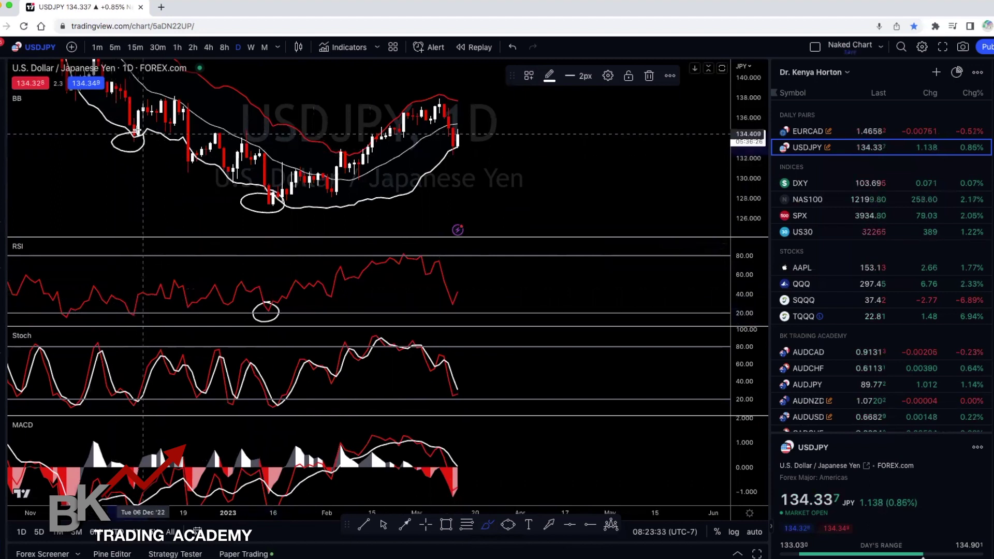
{"action": "mouse_move", "coordinate": [129, 309]}
{"action": "left_mouse_down"}
{"action": "mouse_move", "coordinate": [126, 324]}
{"action": "mouse_move", "coordinate": [131, 308]}
{"action": "left_mouse_up"}
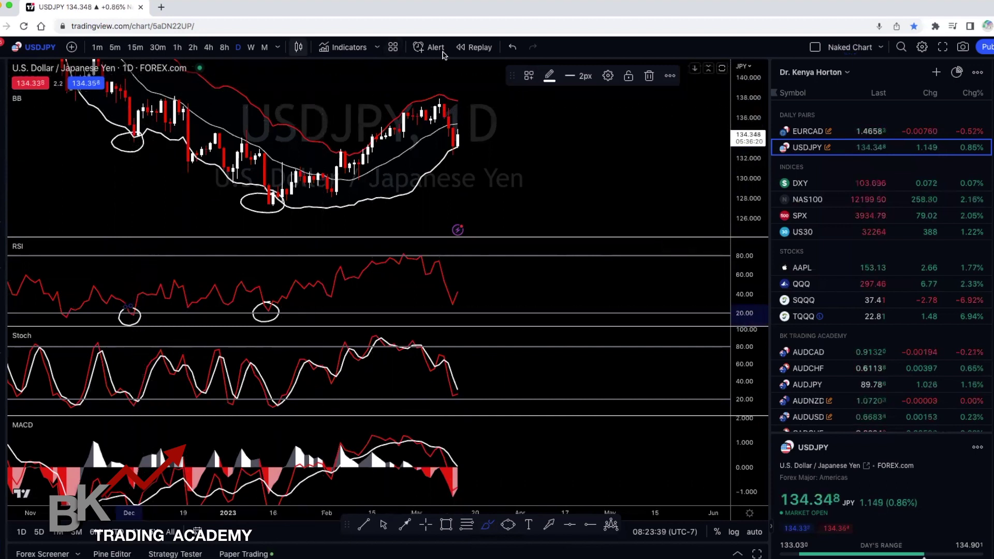
Undo the four brush circles on the price chart and the RSI pane.
{"action": "left_click", "coordinate": [512, 48]}
{"action": "left_click", "coordinate": [511, 49]}
{"action": "left_click", "coordinate": [512, 49]}
{"action": "left_click", "coordinate": [512, 48]}
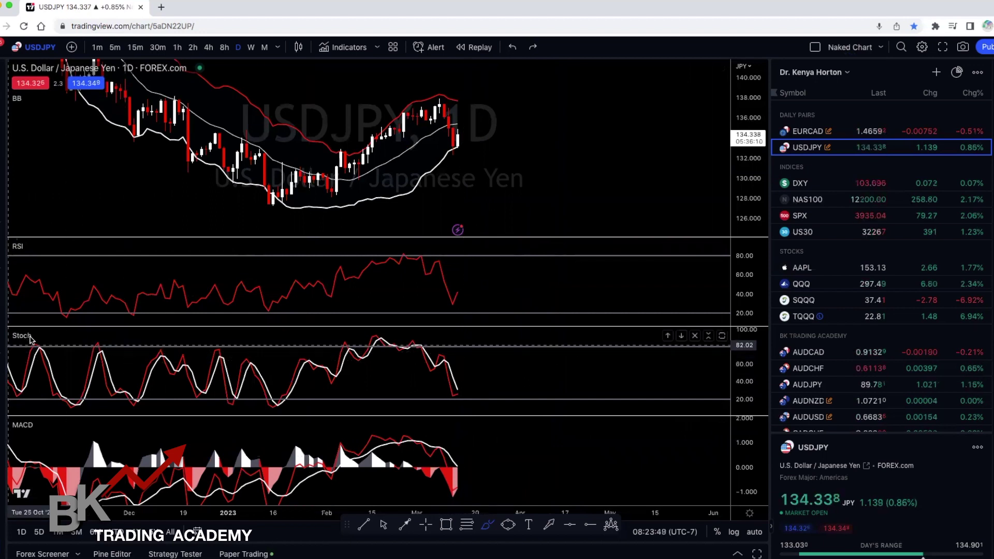
Reopen the Stoch settings, review the style and timeframe visibility options, and close the dialog without changing anything.
{"action": "left_click", "coordinate": [55, 335]}
{"action": "left_click_drag", "start_coordinate": [555, 156], "coordinate": [723, 156]}
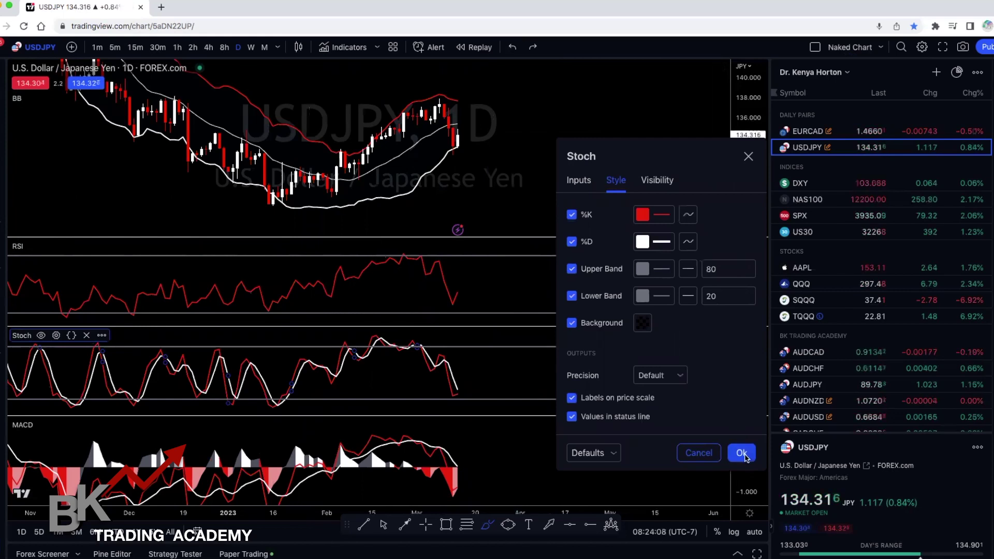
{"action": "left_click", "coordinate": [657, 180]}
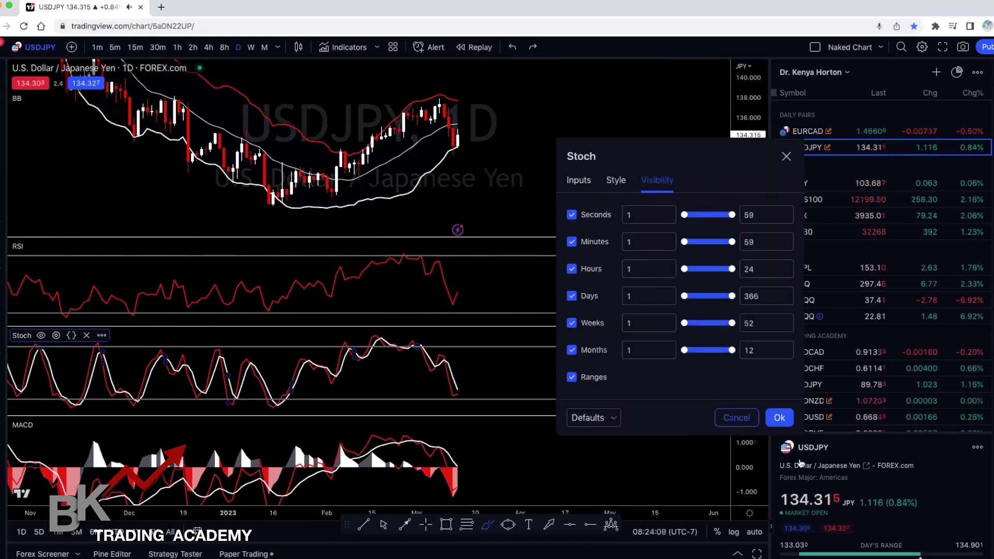
{"action": "left_click", "coordinate": [778, 420]}
{"action": "left_click", "coordinate": [543, 199]}
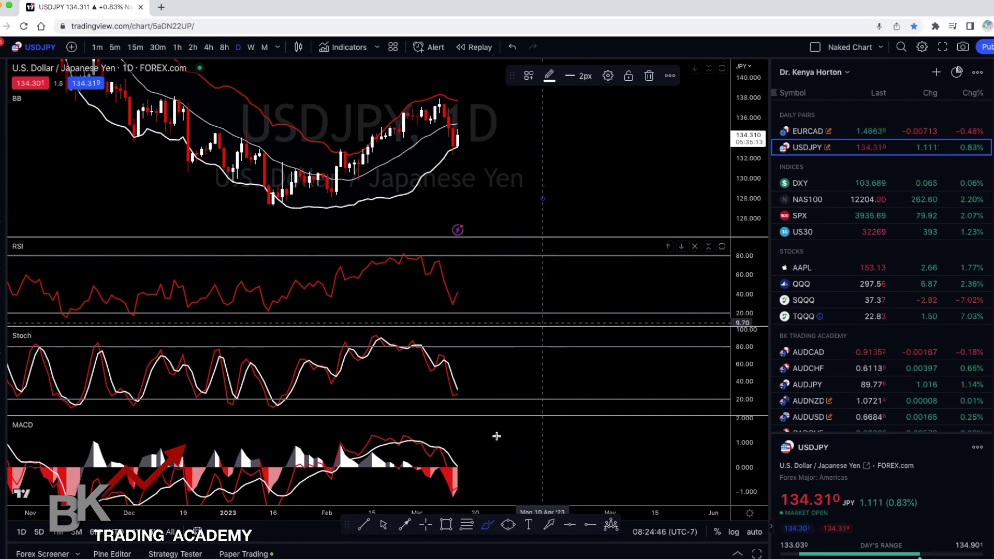
{"action": "left_click", "coordinate": [496, 457]}
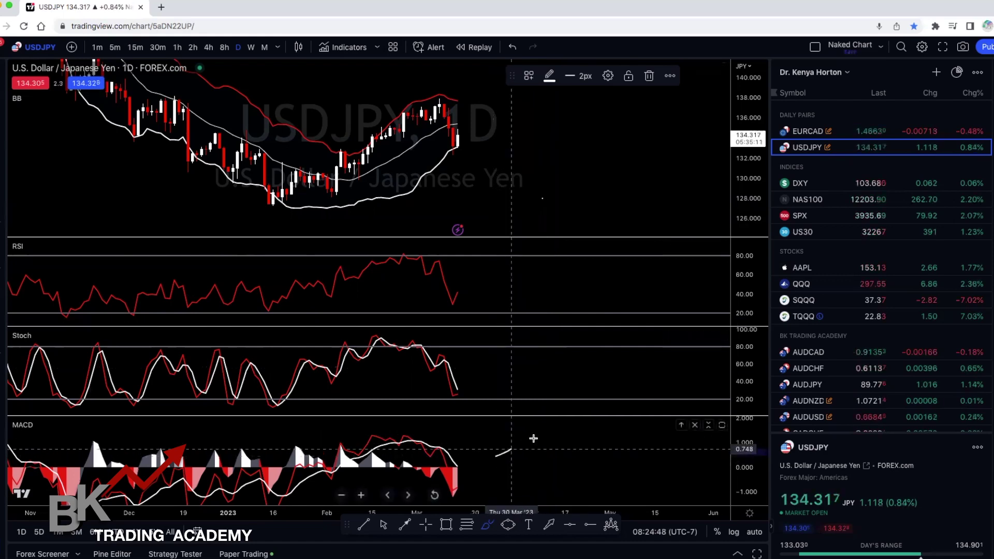
{"action": "left_click", "coordinate": [534, 438]}
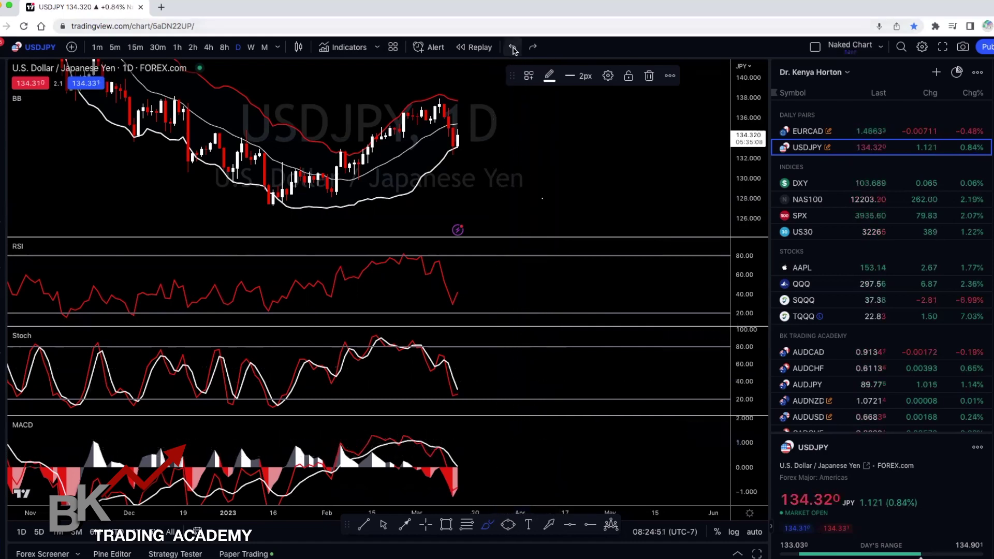
{"action": "left_click", "coordinate": [512, 47]}
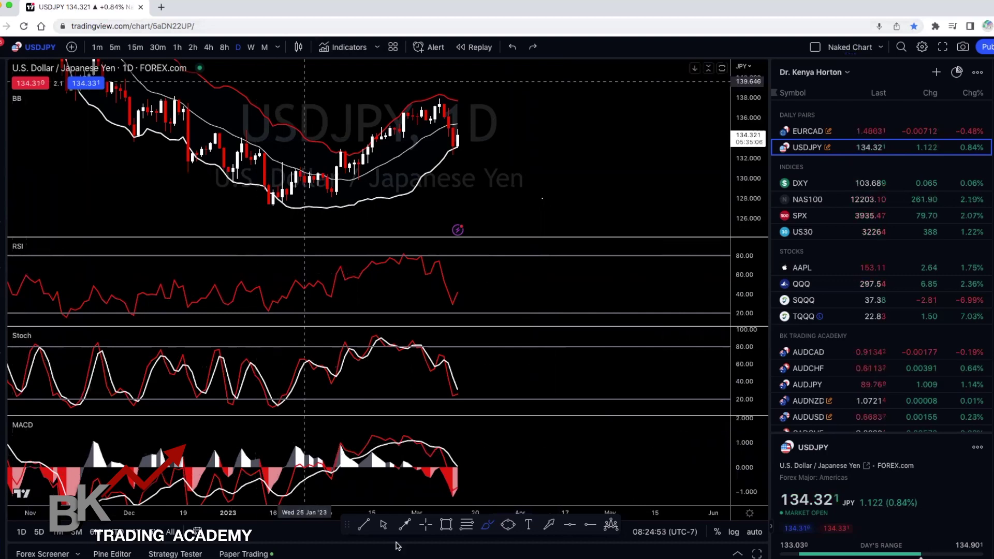
Search the indicator library for MACD and close the library without adding anything.
{"action": "left_click", "coordinate": [342, 47]}
{"action": "type", "text": "MACD"}
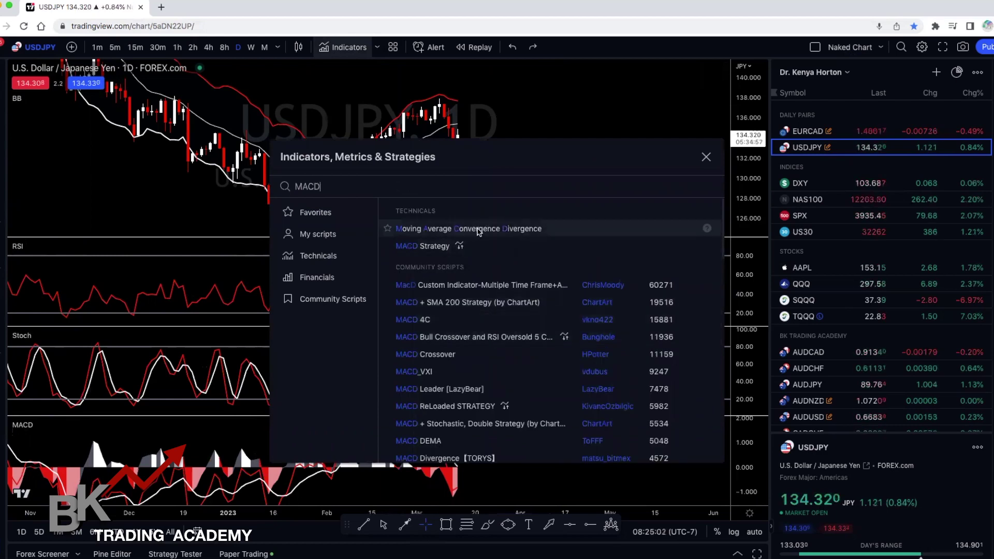
{"action": "left_click", "coordinate": [706, 157]}
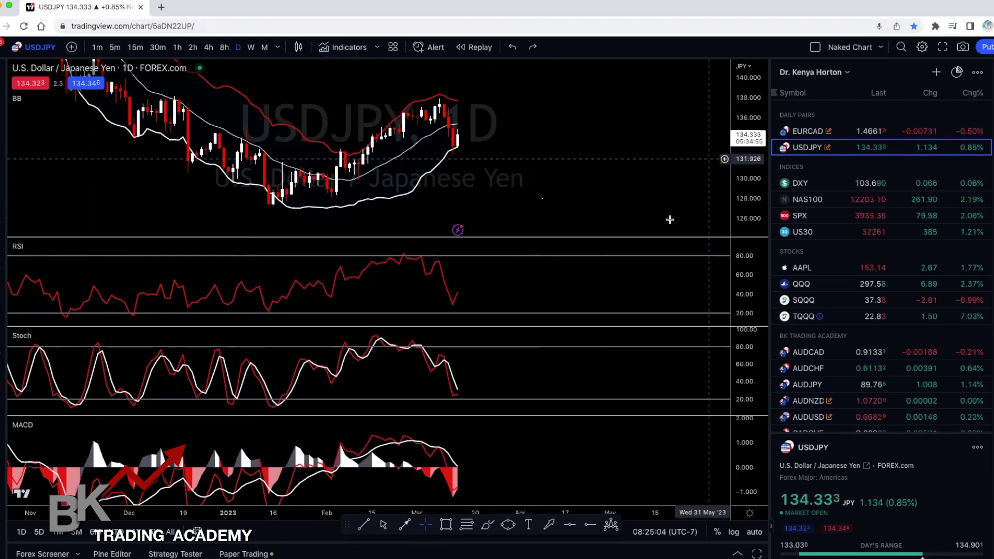
Open the MACD settings, examine the lengths, signal smoothing, MA types and histogram and line colours, and close the dialog unchanged.
{"action": "scroll", "coordinate": [505, 464], "scroll_direction": "left", "scroll_amount": 4}
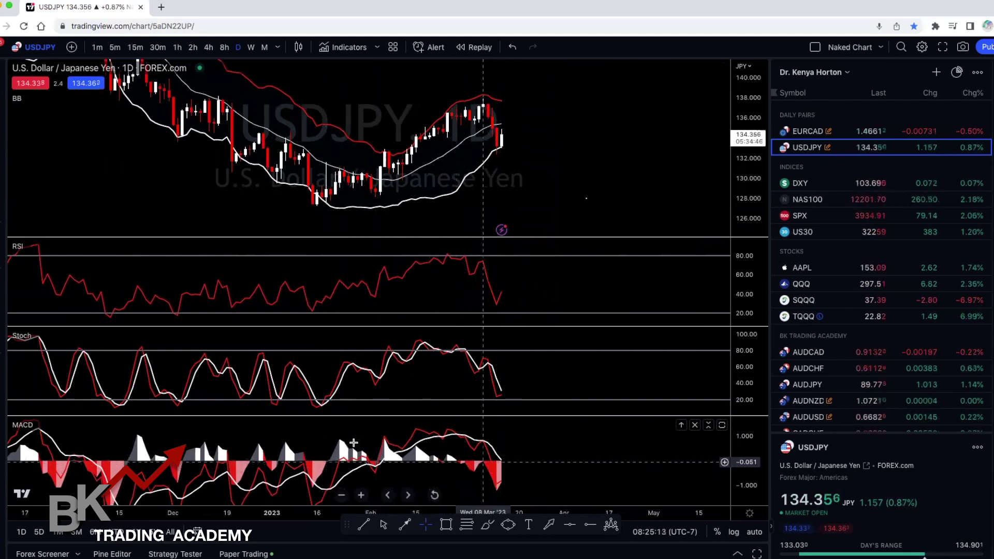
{"action": "mouse_move", "coordinate": [34, 426]}
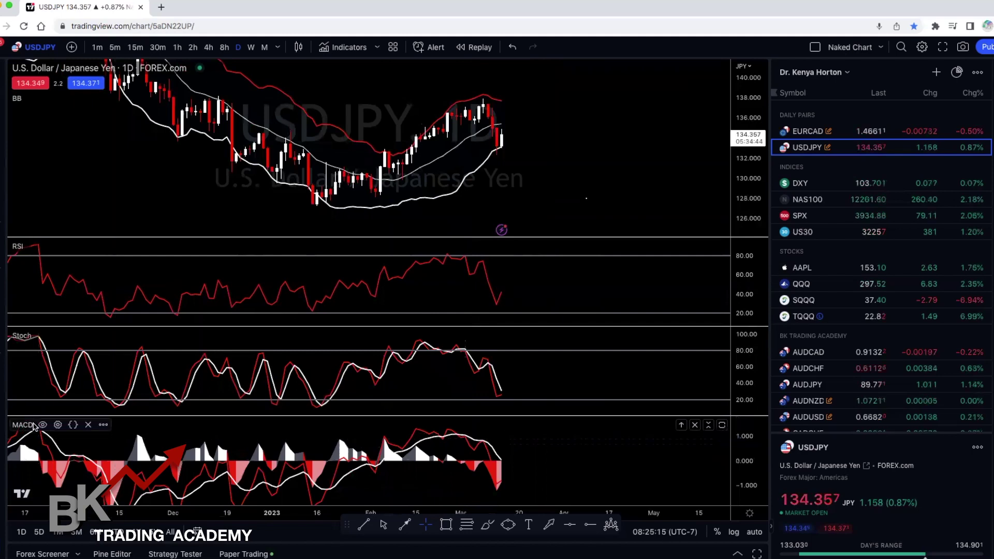
{"action": "left_click", "coordinate": [57, 425]}
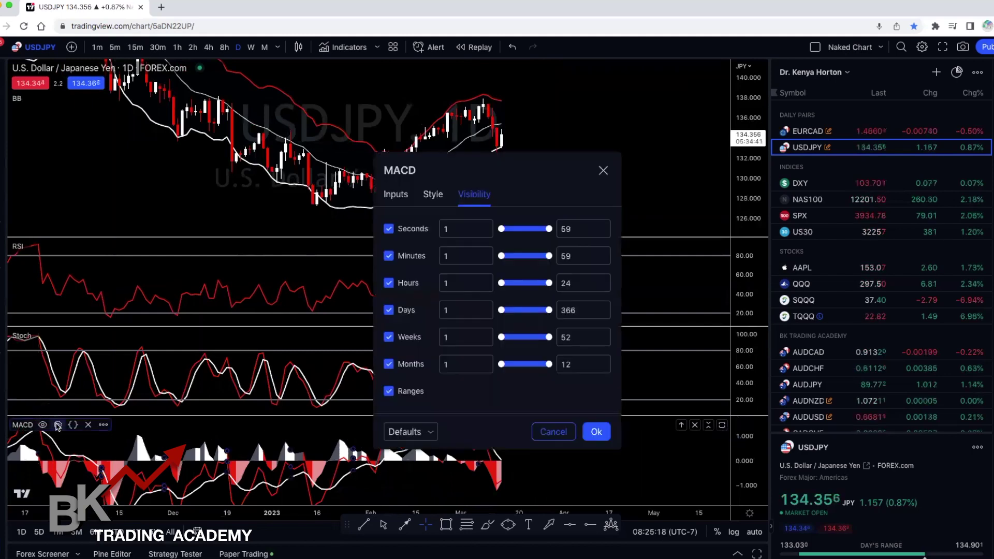
{"action": "left_click_drag", "start_coordinate": [591, 171], "coordinate": [689, 169]}
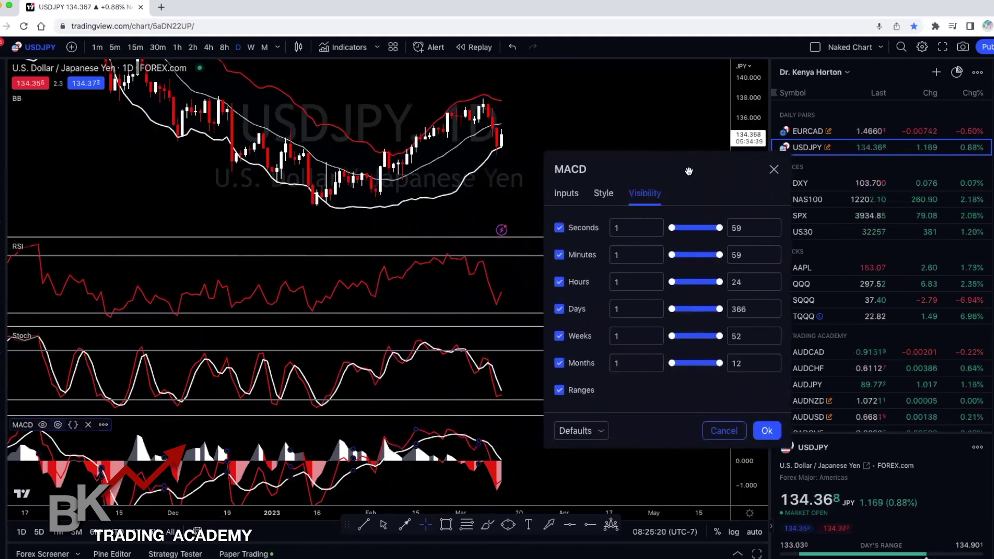
{"action": "left_click", "coordinate": [569, 195]}
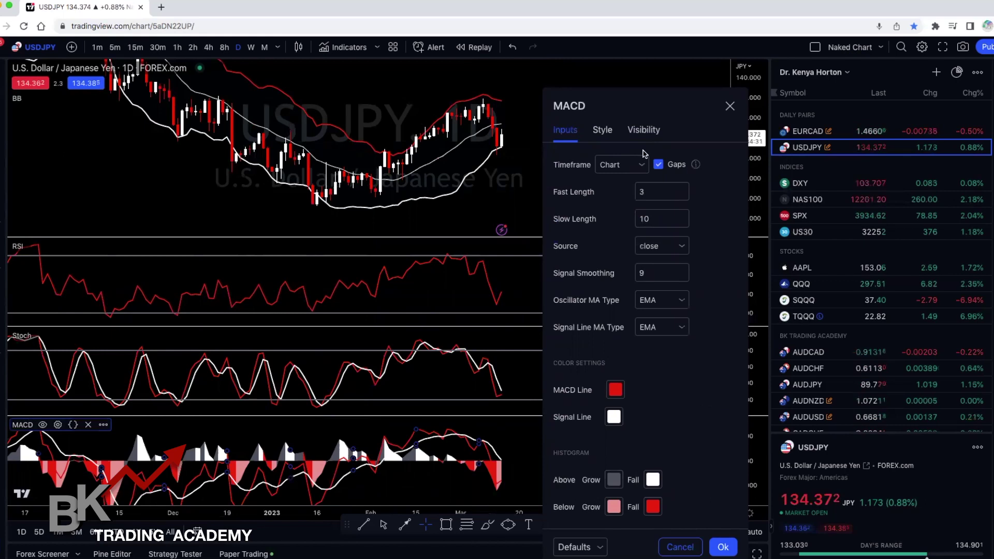
{"action": "left_click", "coordinate": [604, 131]}
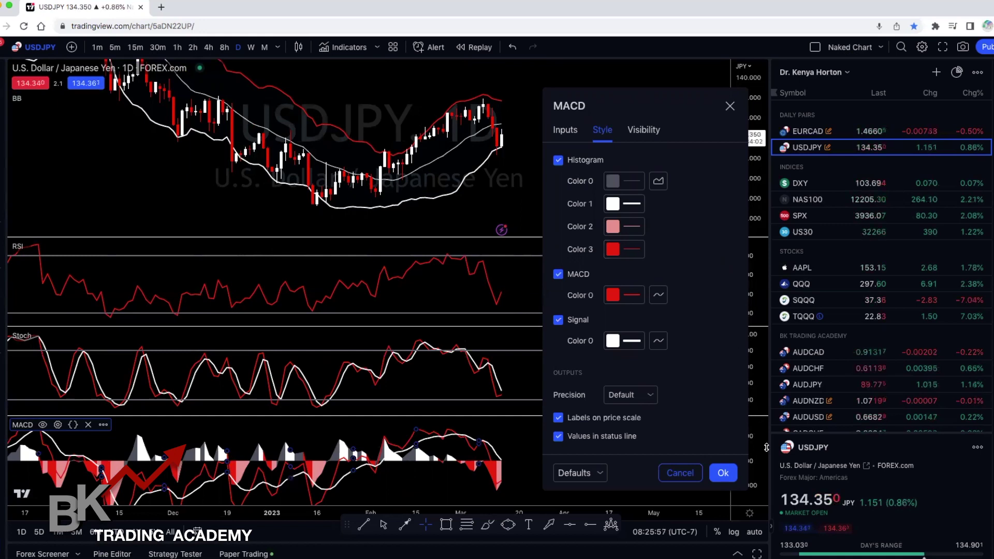
{"action": "left_click", "coordinate": [723, 473]}
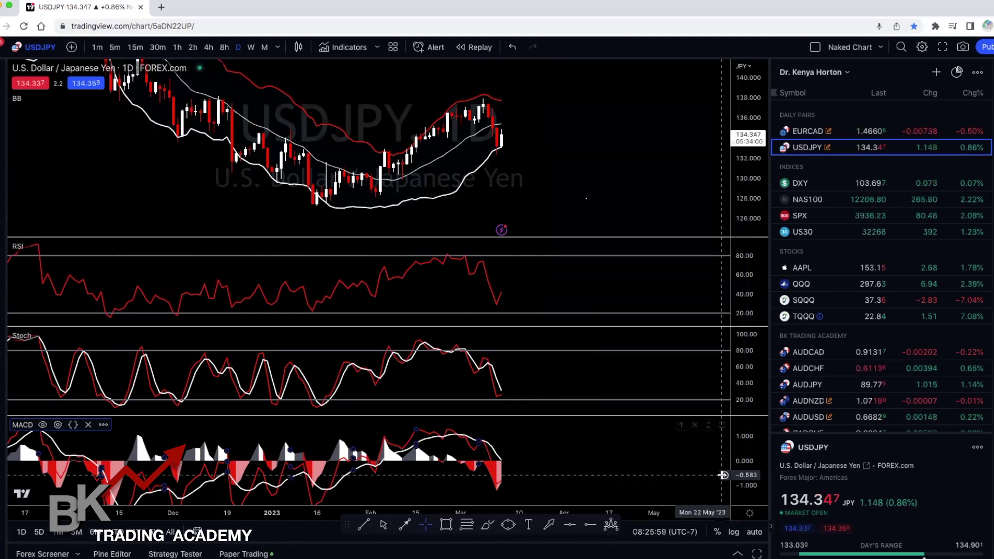
{"action": "scroll", "coordinate": [576, 150], "scroll_direction": "down", "scroll_amount": 3}
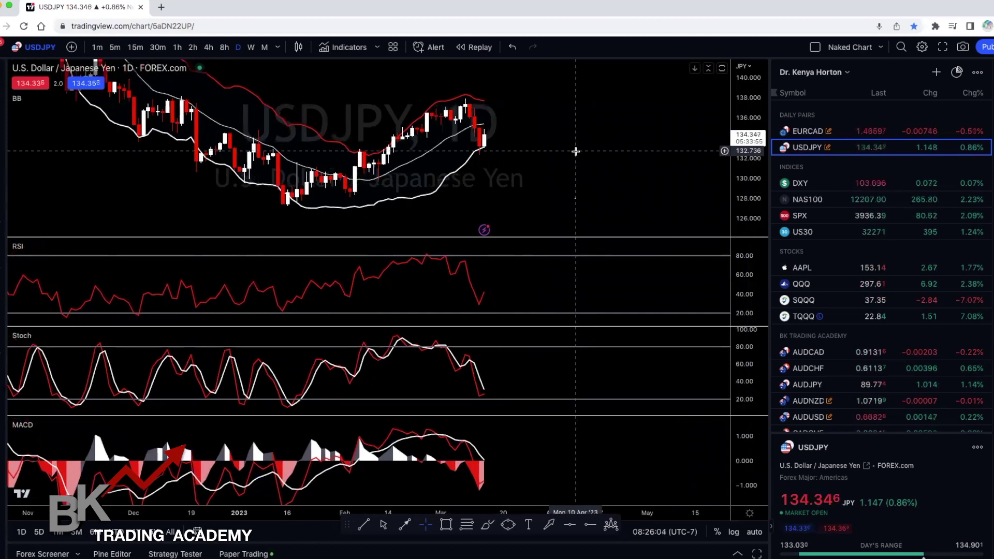
Review the options for saving the current indicators as a template and close the dialog without saving.
{"action": "left_click", "coordinate": [392, 48]}
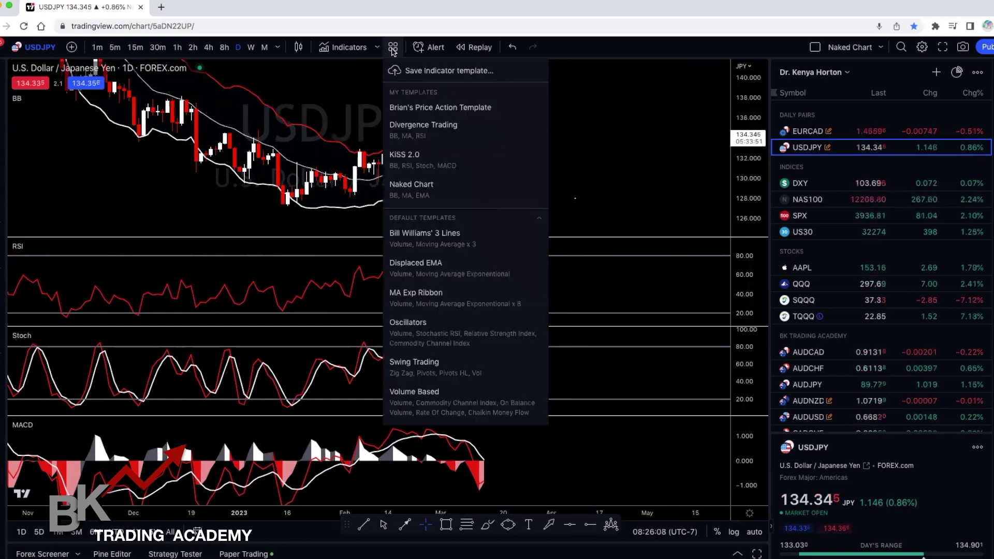
{"action": "left_click", "coordinate": [428, 72]}
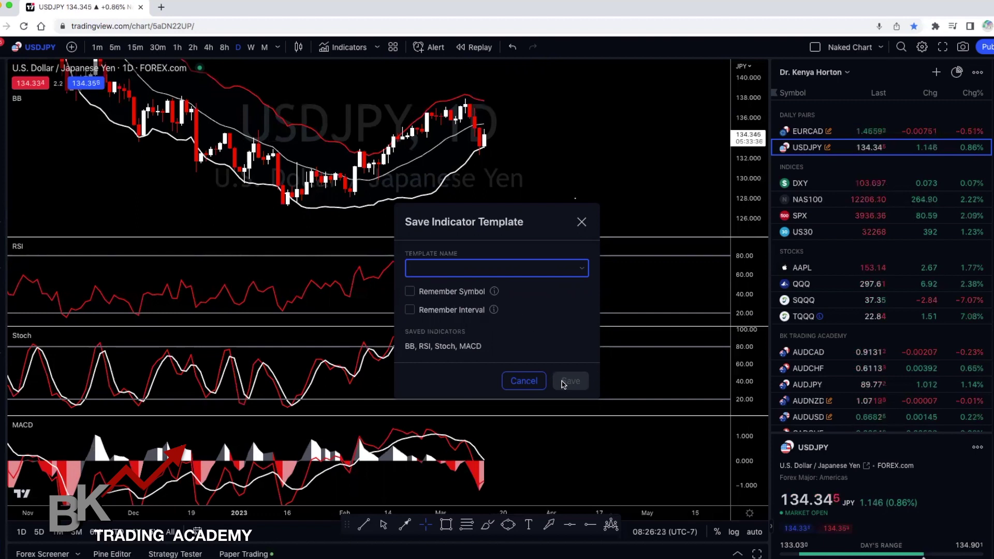
{"action": "left_click", "coordinate": [581, 221]}
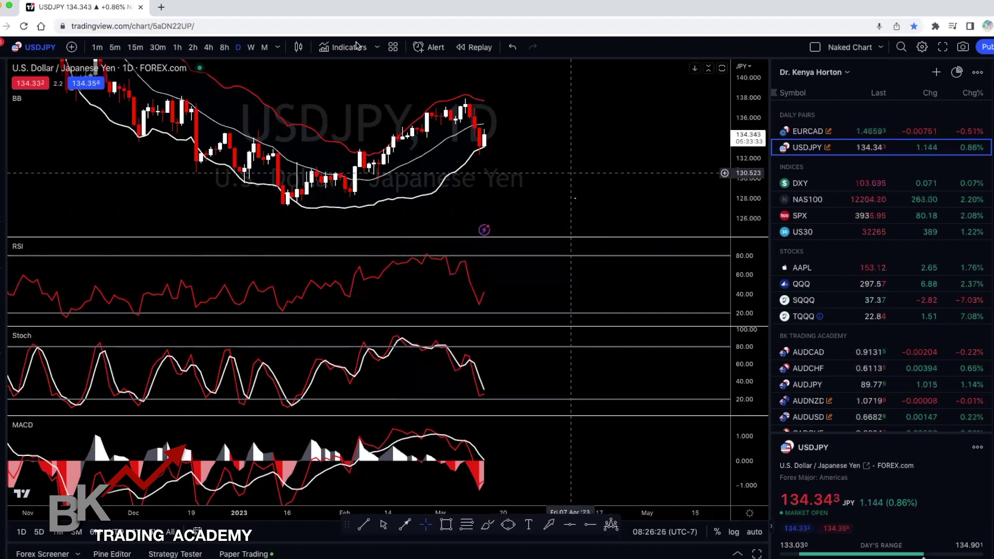
Switch the USDJPY chart to the Naked Chart template and back to KISS 2.0, refitting the price and MACD scales.
{"action": "left_click", "coordinate": [393, 49]}
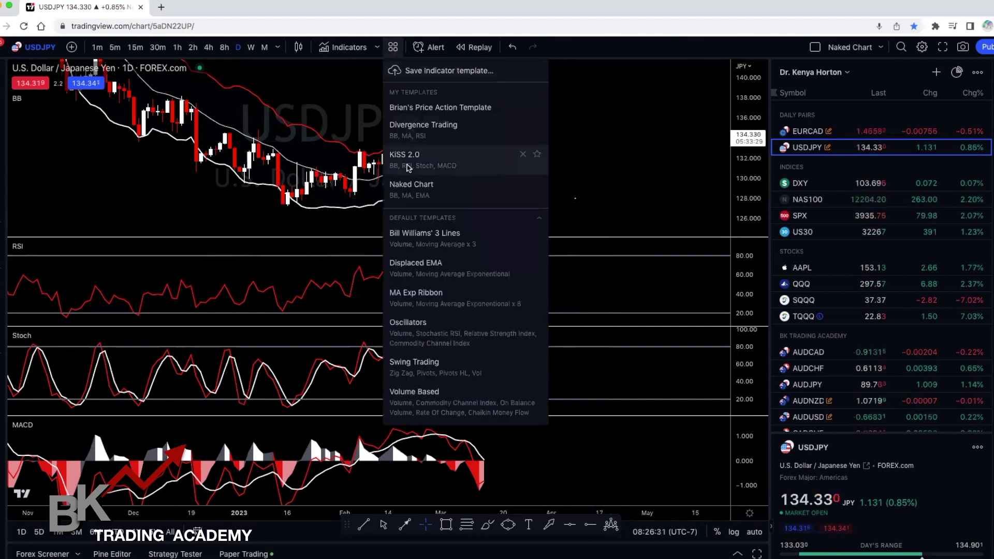
{"action": "left_click", "coordinate": [412, 189]}
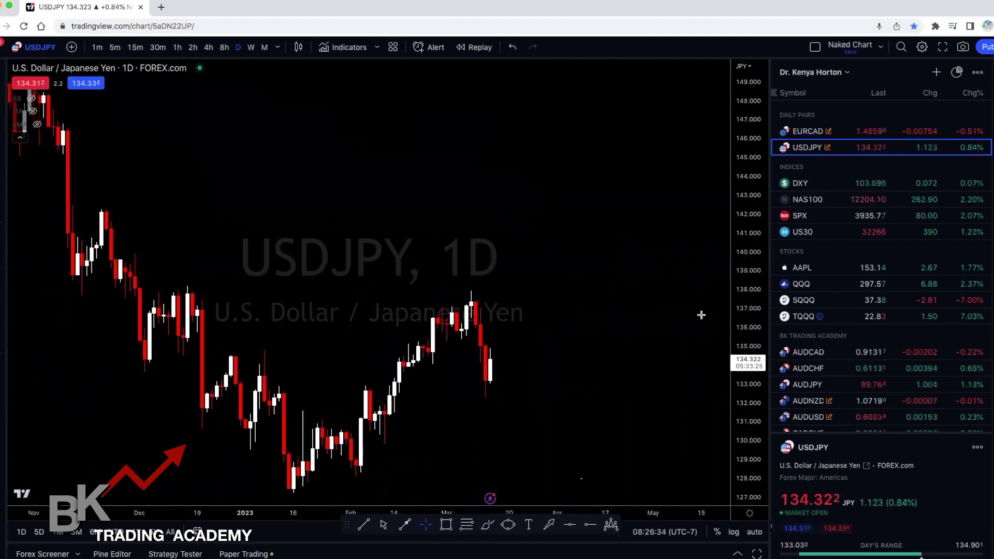
{"action": "left_click", "coordinate": [392, 48]}
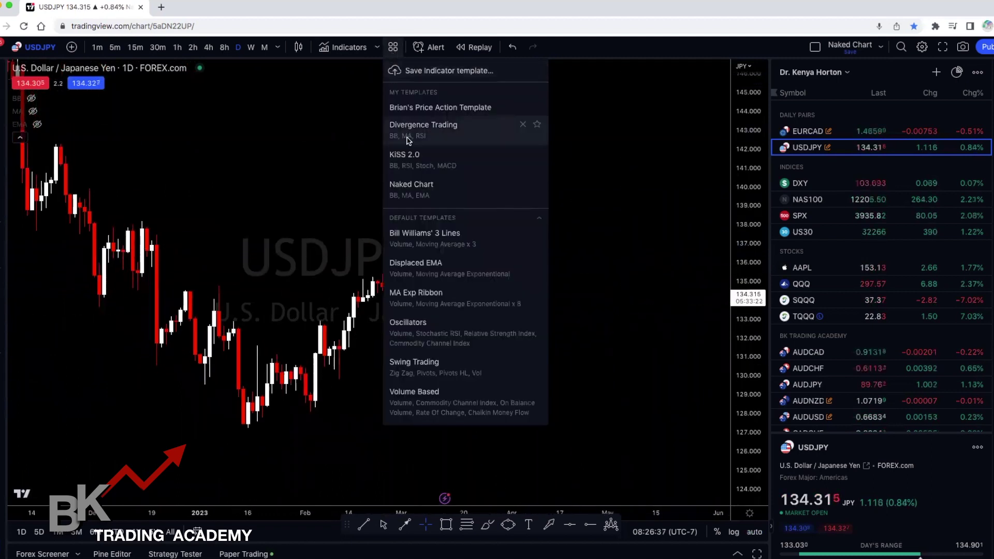
{"action": "left_click", "coordinate": [411, 158]}
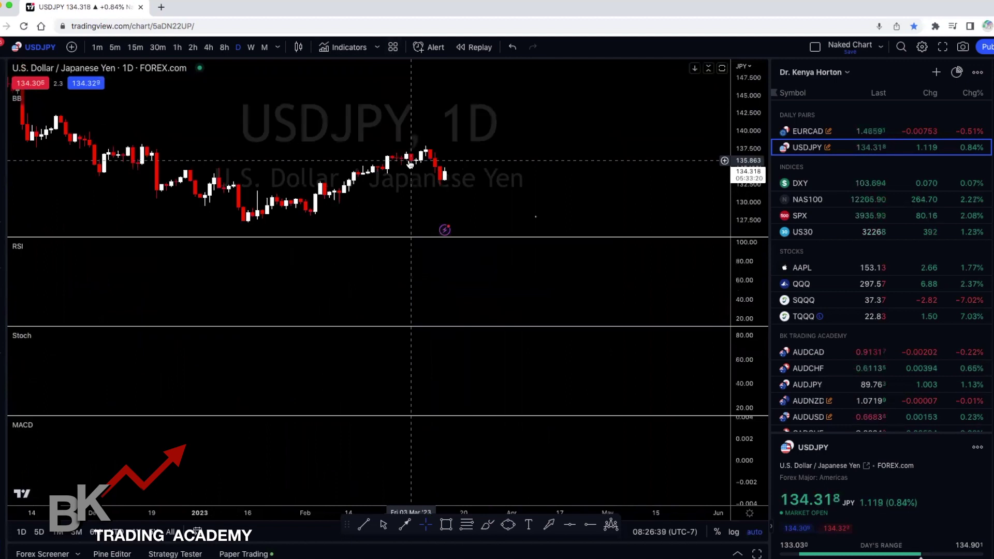
{"action": "left_click_drag", "start_coordinate": [582, 143], "coordinate": [608, 141]}
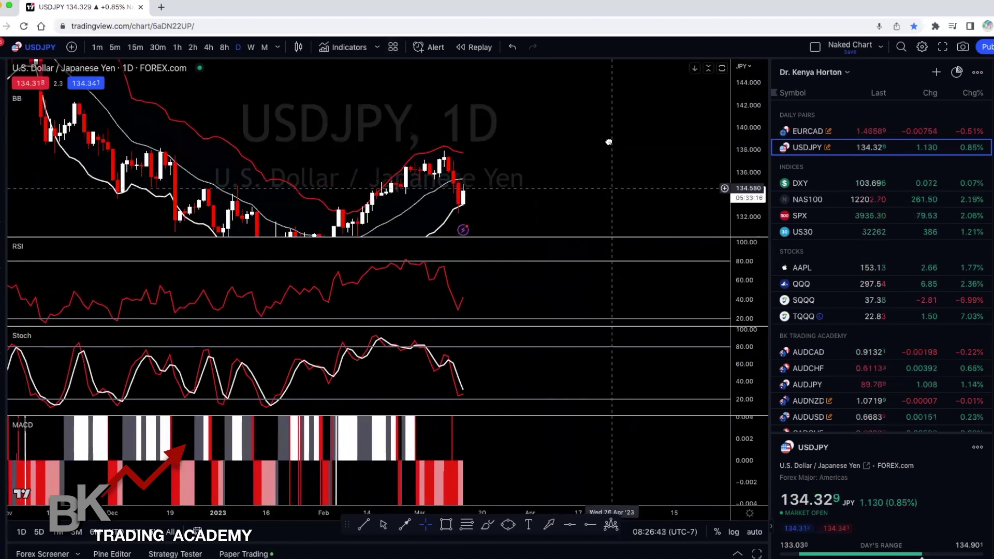
{"action": "left_click_drag", "start_coordinate": [751, 284], "coordinate": [752, 388]}
{"action": "mouse_move", "coordinate": [748, 482]}
{"action": "left_mouse_down"}
{"action": "mouse_move", "coordinate": [747, 430]}
{"action": "mouse_move", "coordinate": [747, 475]}
{"action": "left_mouse_up"}
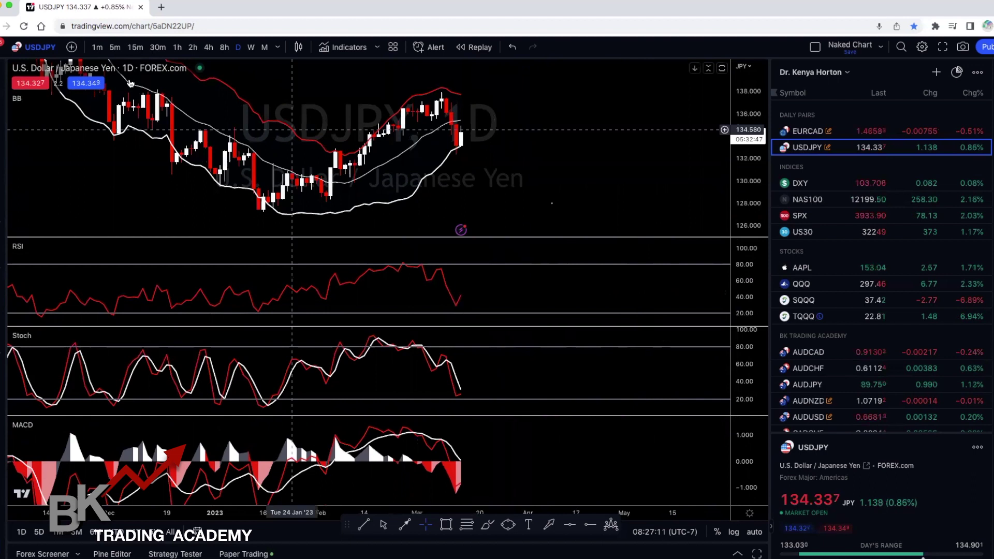
View USDJPY on the 15-minute interval and return to a clean daily chart with the Naked Chart template.
{"action": "left_click", "coordinate": [134, 47]}
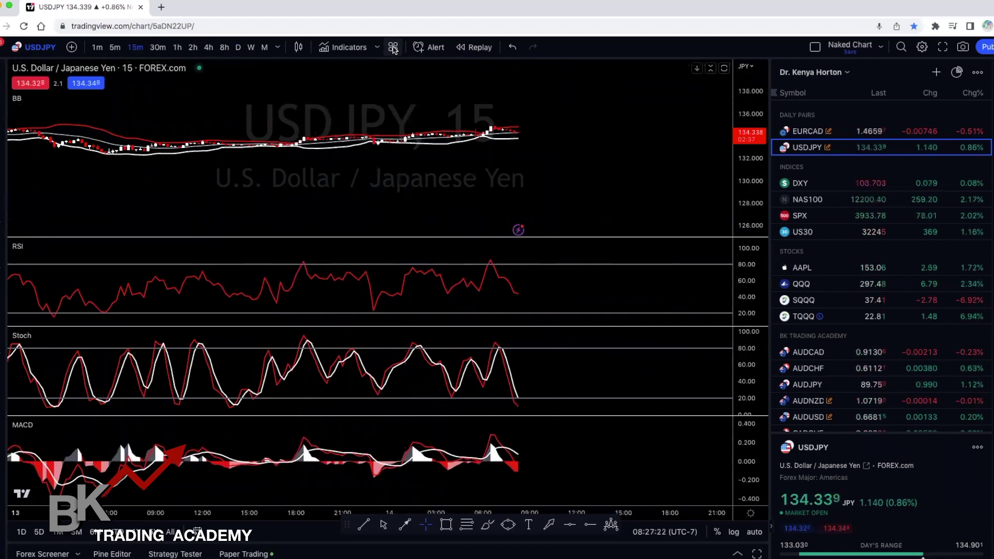
{"action": "left_click", "coordinate": [393, 48]}
{"action": "left_click", "coordinate": [422, 184]}
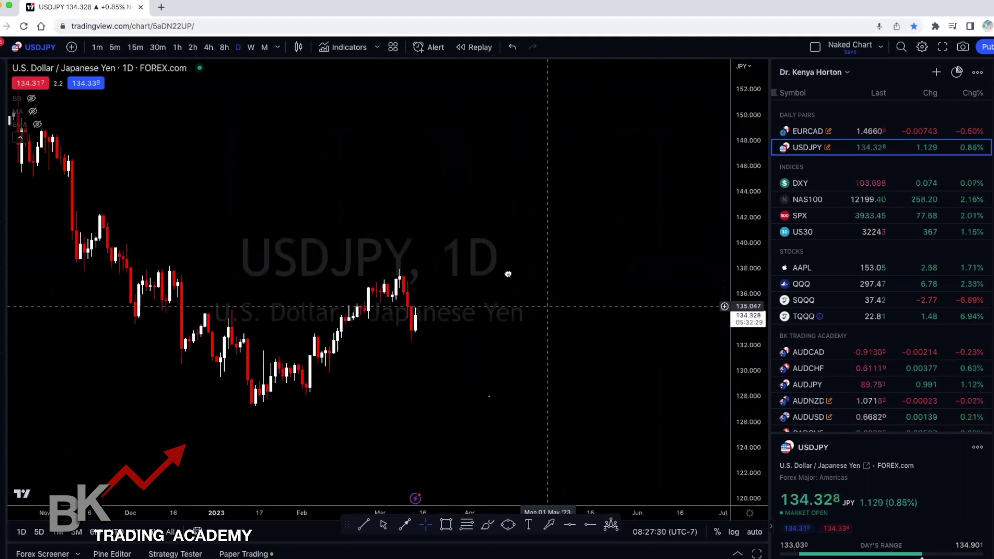
Draw a rectangular price zone from about 133.0 down to 132.3, running from January past the latest candle.
{"action": "left_click_drag", "start_coordinate": [490, 356], "coordinate": [528, 423]}
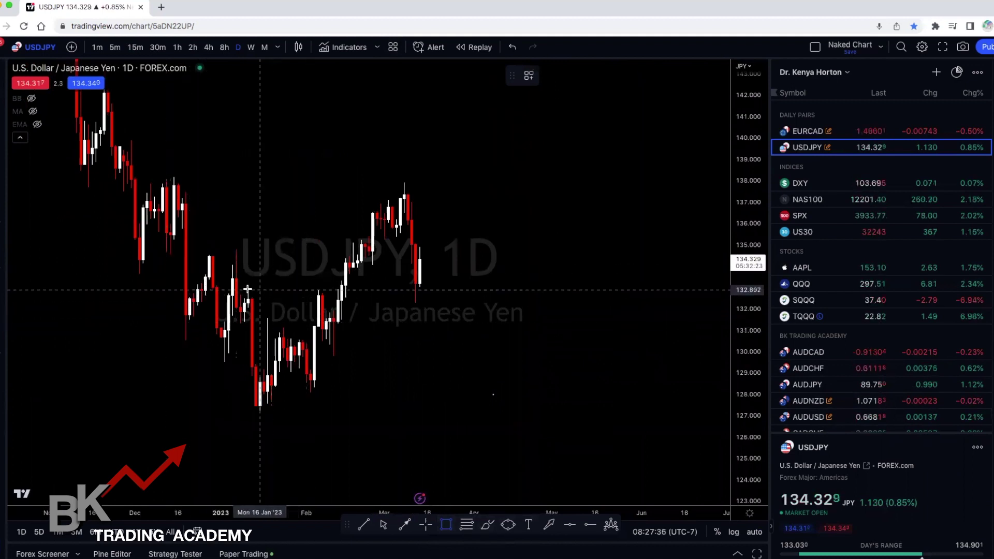
{"action": "left_click_drag", "start_coordinate": [235, 289], "coordinate": [548, 303]}
{"action": "left_click", "coordinate": [510, 266]}
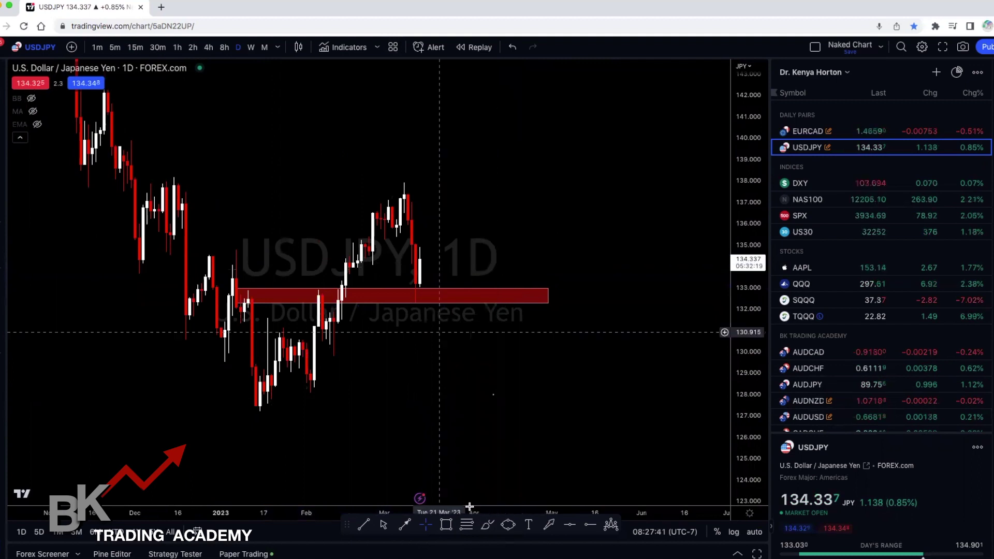
Draw a rising trend line from 20 Jan '23 at about 126.68, beneath the lows, up to about 137.6.
{"action": "left_click", "coordinate": [363, 525]}
{"action": "left_click", "coordinate": [275, 422]}
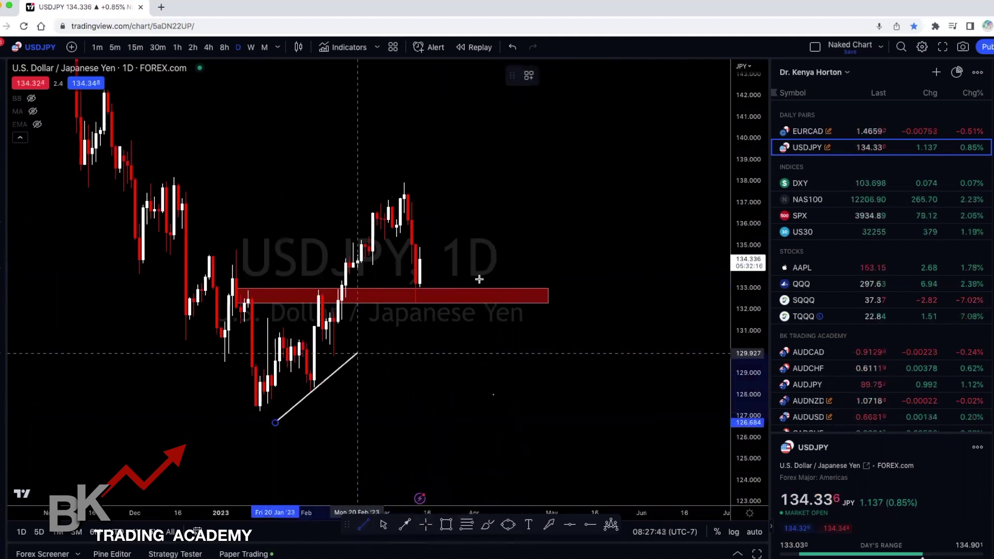
{"action": "left_click", "coordinate": [556, 188]}
Add the text label "Support" and place it just below the rectangle beside the trend line.
{"action": "left_click", "coordinate": [528, 524]}
{"action": "left_click", "coordinate": [477, 318]}
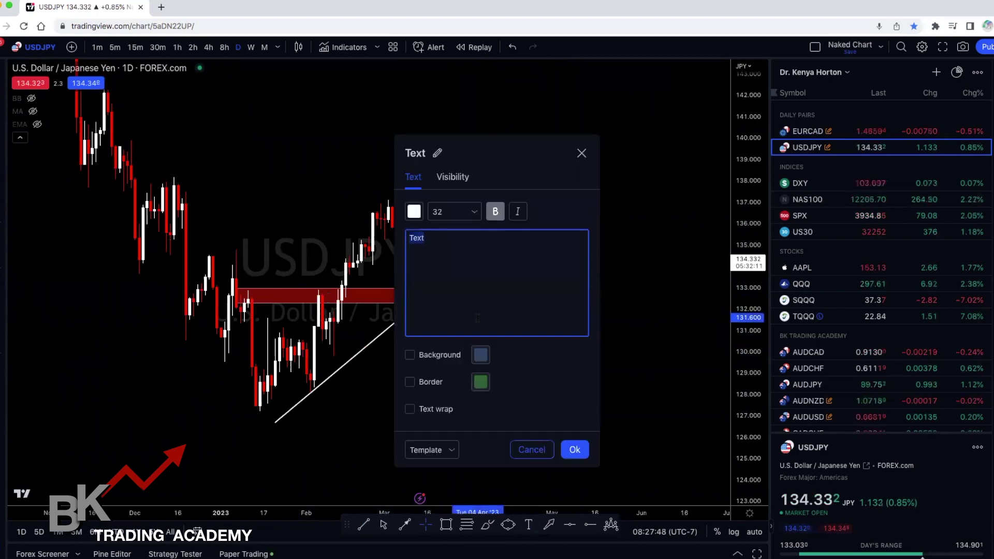
{"action": "left_click", "coordinate": [574, 450]}
{"action": "left_click_drag", "start_coordinate": [507, 324], "coordinate": [450, 309]}
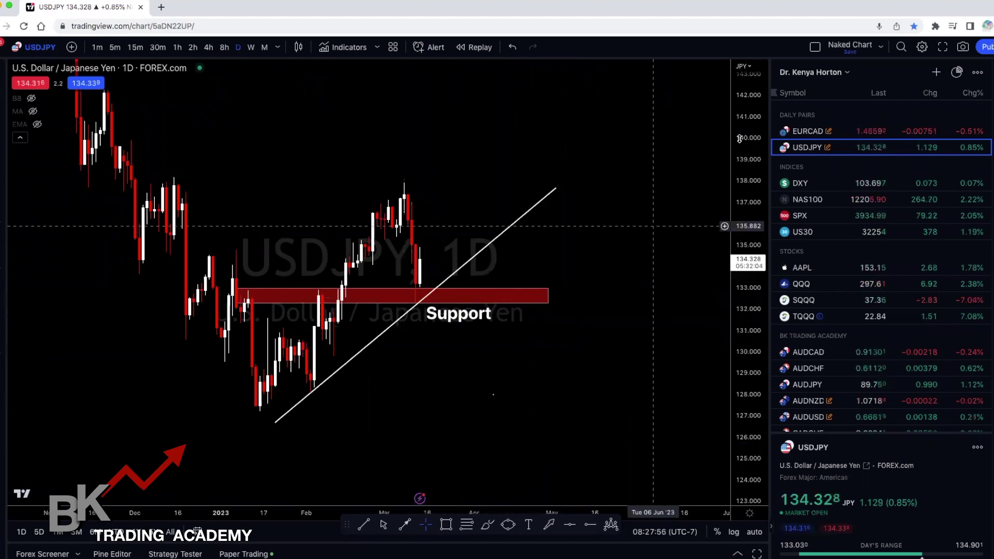
Split the layout into two side-by-side charts and recentre the USDJPY drawings in the first one.
{"action": "left_click", "coordinate": [815, 49]}
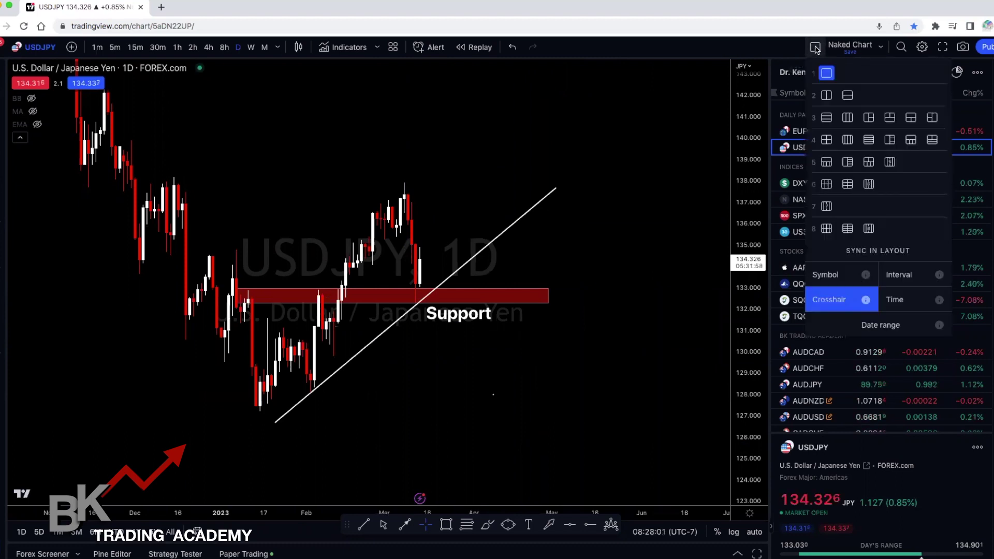
{"action": "left_click", "coordinate": [827, 96]}
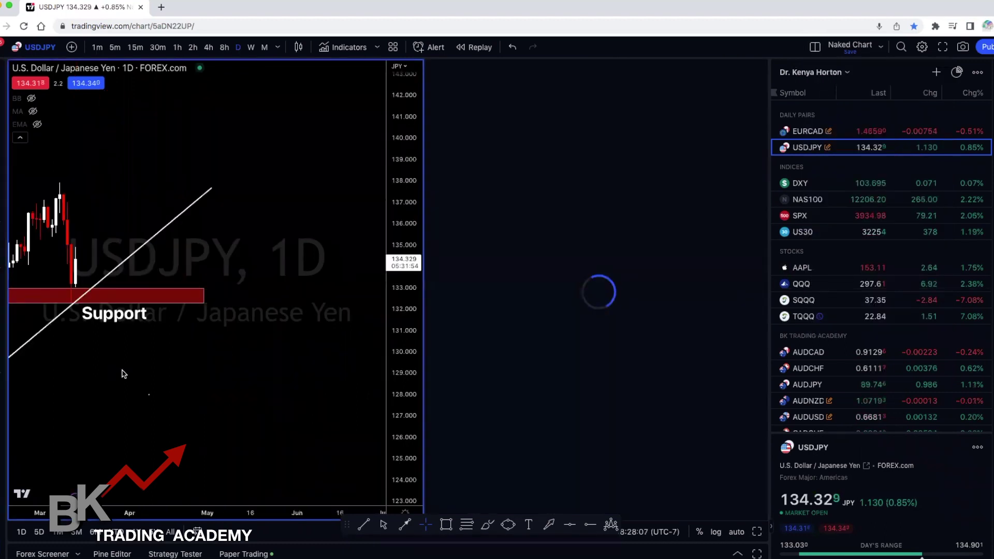
{"action": "scroll", "coordinate": [216, 337], "scroll_direction": "left", "scroll_amount": 10}
{"action": "left_click_drag", "start_coordinate": [245, 378], "coordinate": [229, 428]}
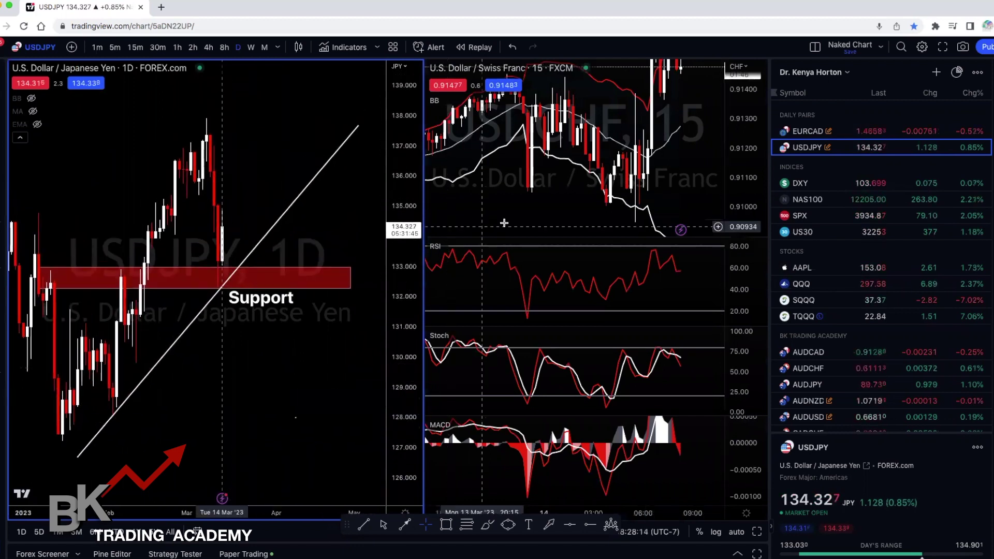
Refit the USDCHF chart's price scale, apply the KISS 2.0 template to it and set its interval to 5 minutes.
{"action": "left_click", "coordinate": [743, 147]}
{"action": "left_click_drag", "start_coordinate": [742, 148], "coordinate": [666, 170]}
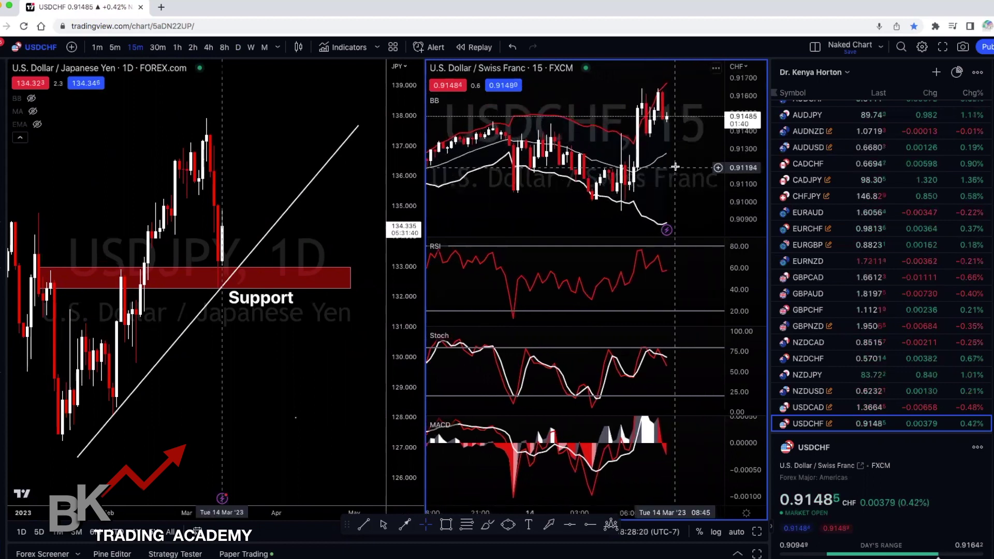
{"action": "left_click", "coordinate": [392, 47]}
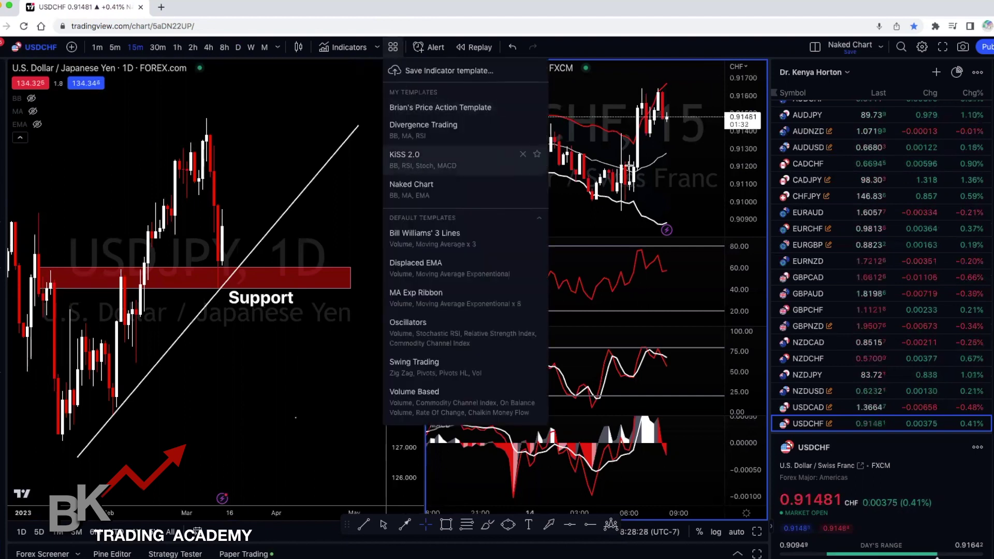
{"action": "left_click", "coordinate": [414, 164]}
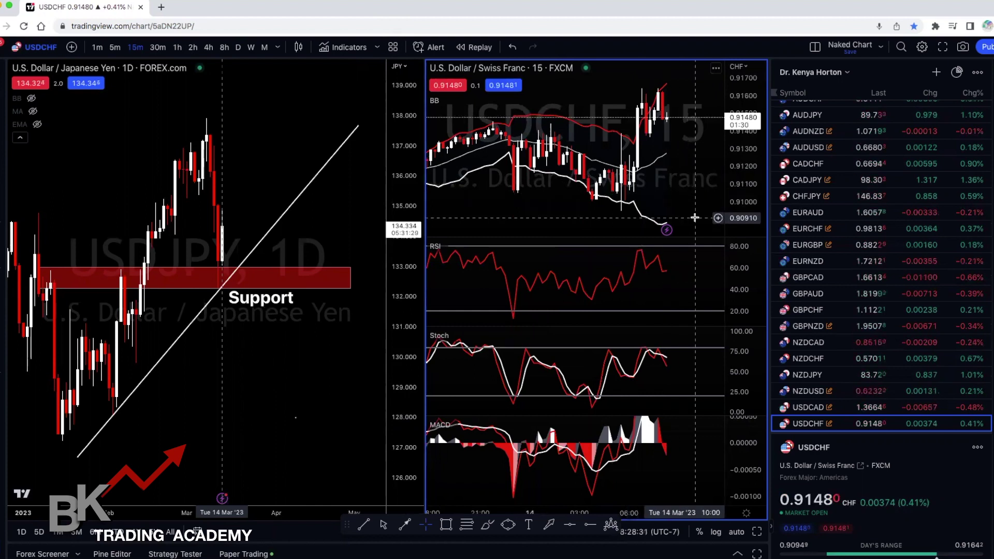
{"action": "scroll", "coordinate": [684, 186], "scroll_direction": "up", "scroll_amount": 3}
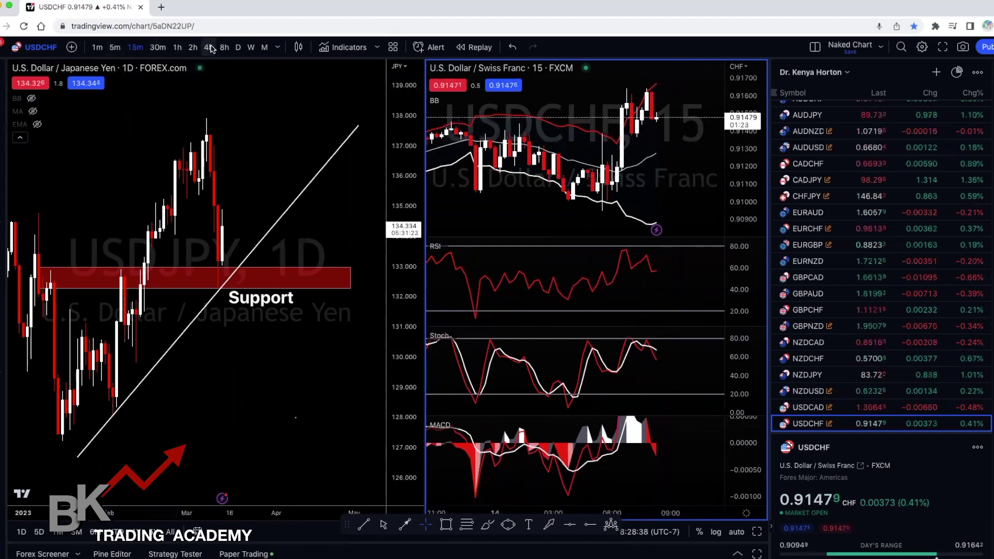
{"action": "left_click", "coordinate": [115, 47]}
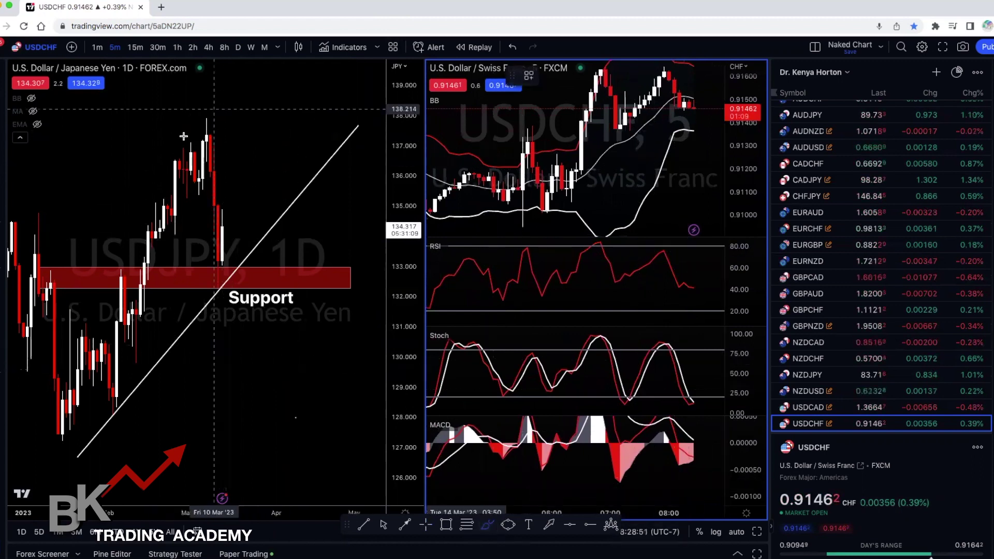
Circle the March peak and the latest candle's touch of the support zone on the USDJPY chart with the brush.
{"action": "left_click_drag", "start_coordinate": [207, 110], "coordinate": [210, 110]}
{"action": "mouse_move", "coordinate": [212, 264]}
{"action": "left_mouse_down"}
{"action": "mouse_move", "coordinate": [192, 286]}
{"action": "mouse_move", "coordinate": [214, 265]}
{"action": "left_mouse_up"}
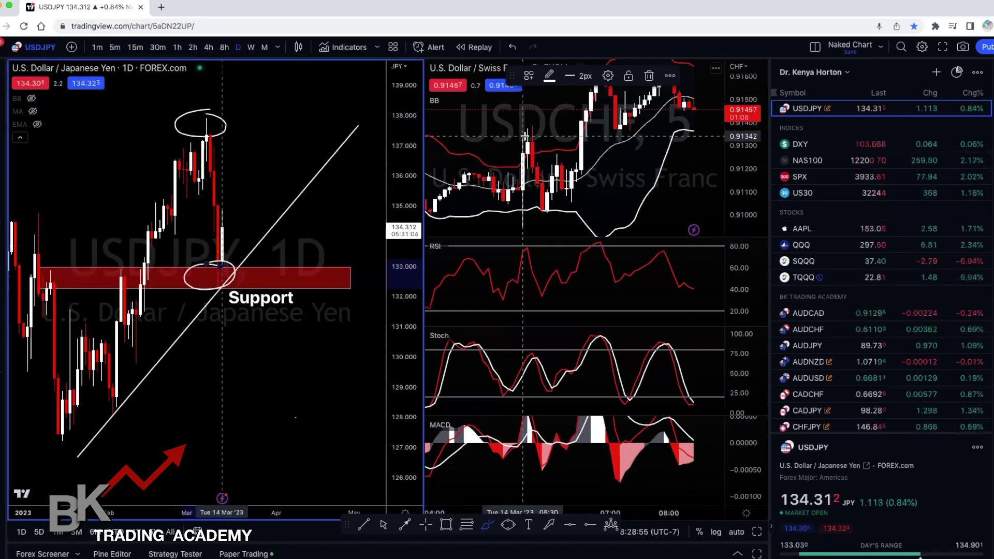
Circle the USDCHF price spike, the matching RSI peak and a Stoch peak with the brush, and expand the MACD scale.
{"action": "scroll", "coordinate": [551, 159], "scroll_direction": "down", "scroll_amount": 2}
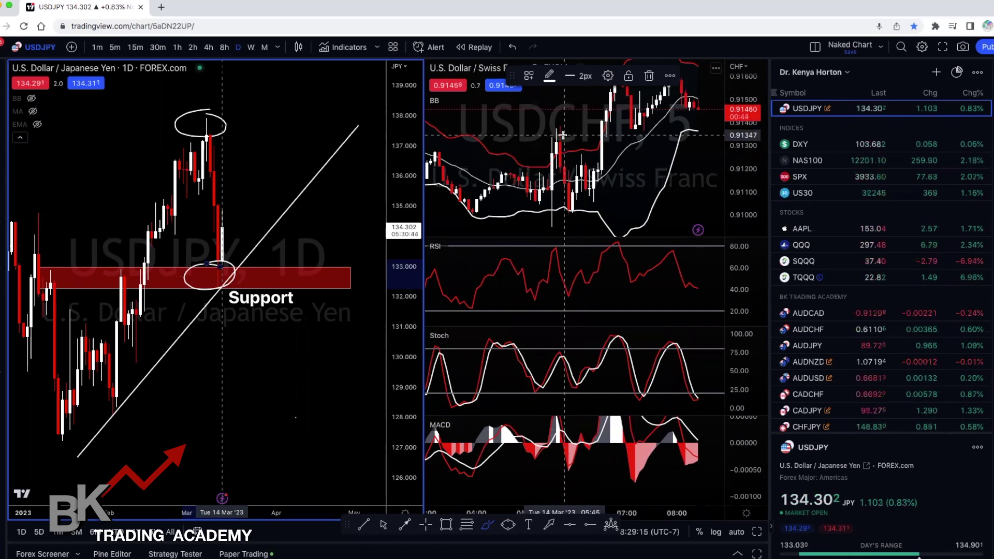
{"action": "left_click", "coordinate": [524, 128]}
{"action": "left_click_drag", "start_coordinate": [562, 122], "coordinate": [564, 124]}
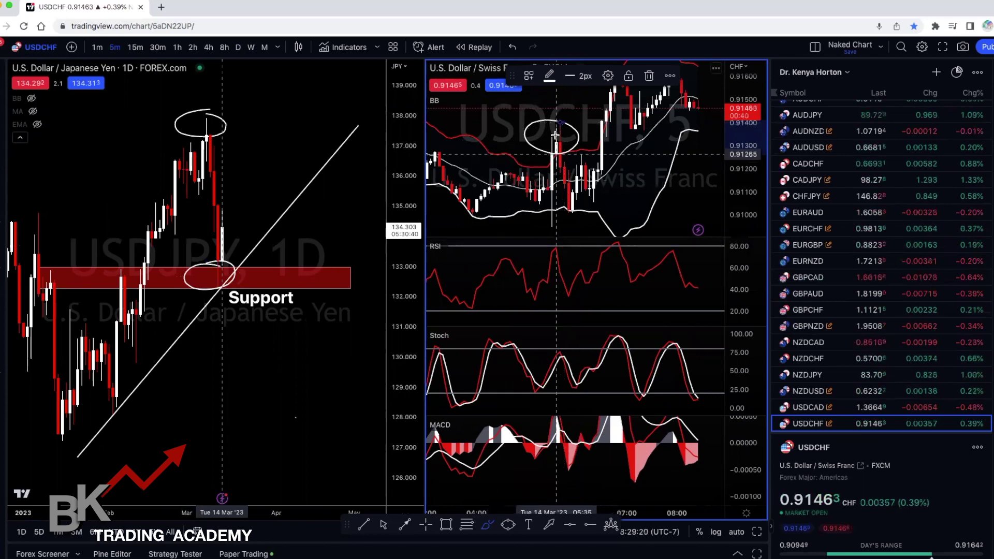
{"action": "mouse_move", "coordinate": [568, 261]}
{"action": "left_mouse_down"}
{"action": "mouse_move", "coordinate": [564, 239]}
{"action": "mouse_move", "coordinate": [570, 261]}
{"action": "left_mouse_up"}
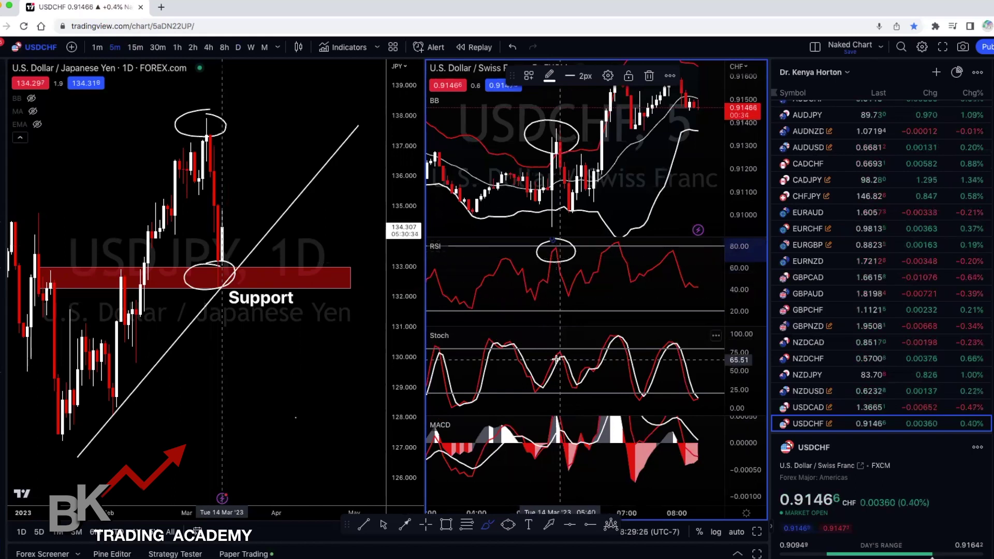
{"action": "mouse_move", "coordinate": [609, 330]}
{"action": "left_mouse_down"}
{"action": "mouse_move", "coordinate": [635, 342]}
{"action": "mouse_move", "coordinate": [607, 332]}
{"action": "left_mouse_up"}
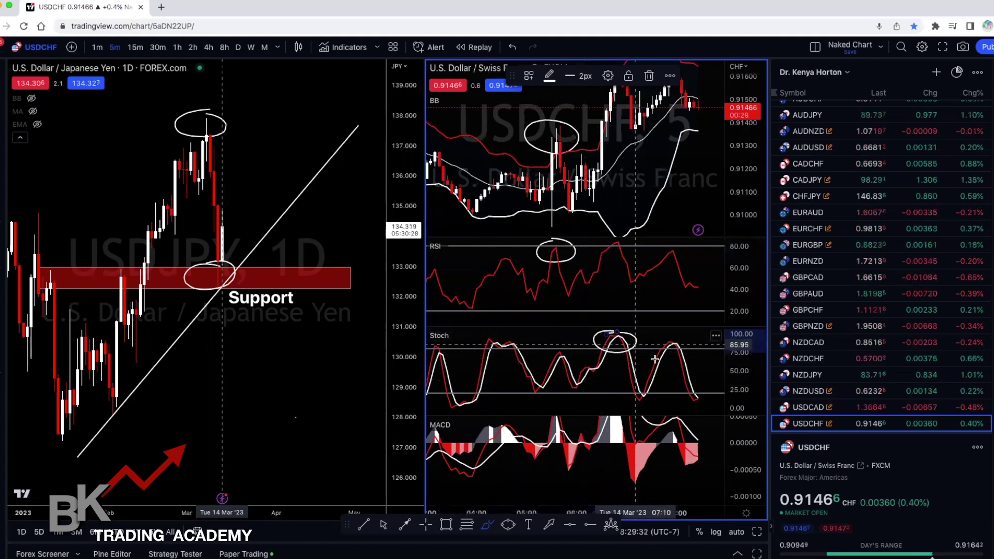
{"action": "left_click_drag", "start_coordinate": [741, 446], "coordinate": [743, 470]}
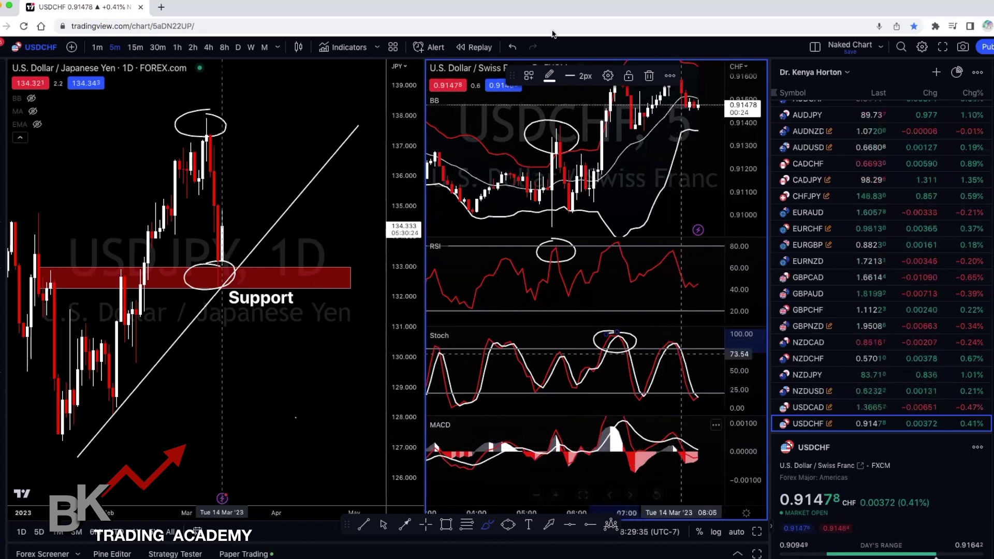
Undo the MACD rescaling and all brush circles on the USDCHF and USDJPY charts.
{"action": "left_click", "coordinate": [512, 47]}
{"action": "left_click", "coordinate": [512, 47]}
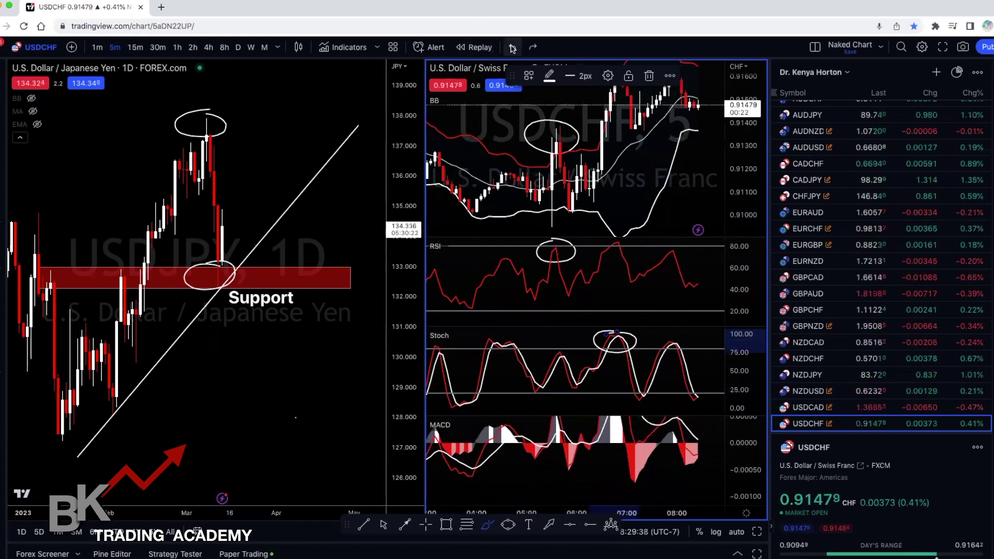
{"action": "left_click", "coordinate": [513, 47]}
{"action": "left_click", "coordinate": [513, 47]}
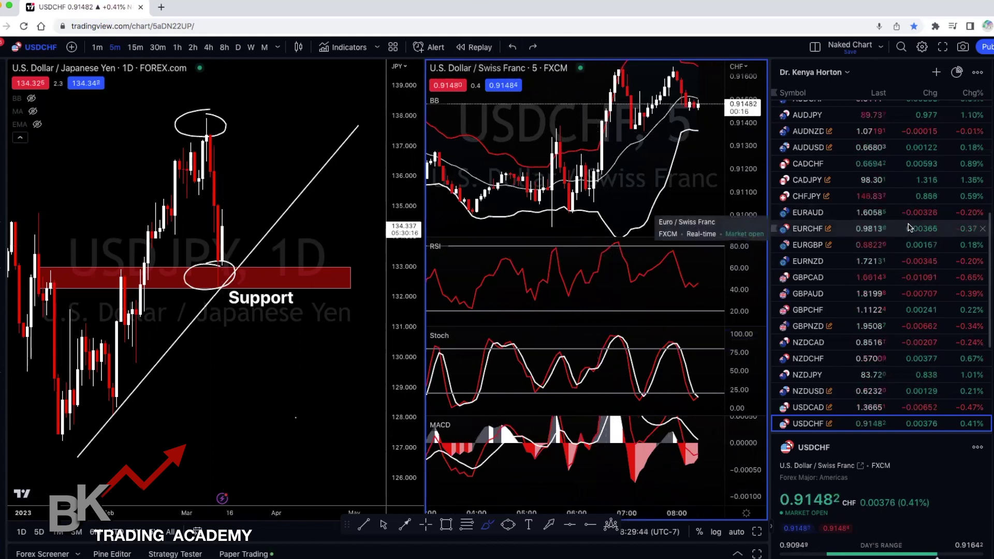
{"action": "left_click", "coordinate": [513, 48]}
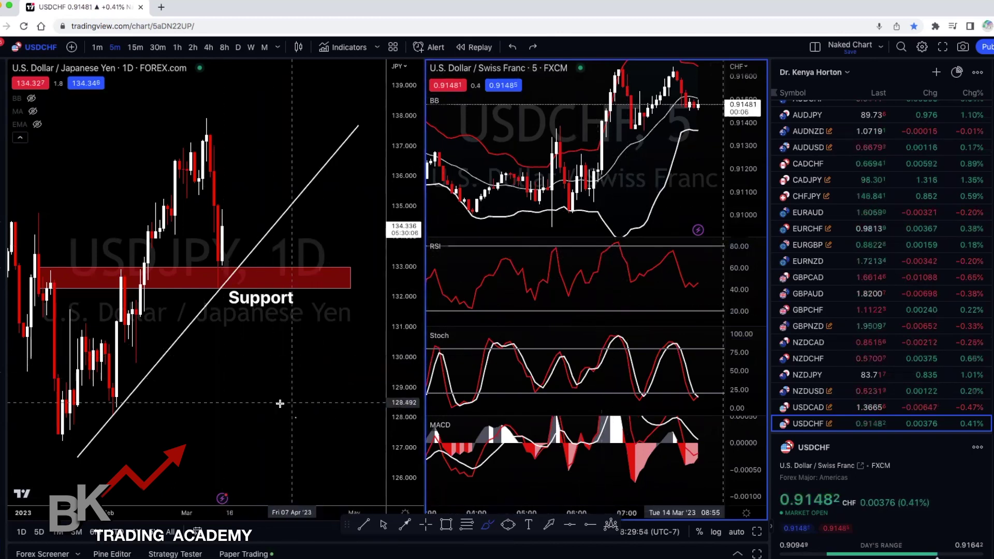
{"action": "scroll", "coordinate": [317, 392], "scroll_direction": "down", "scroll_amount": 2}
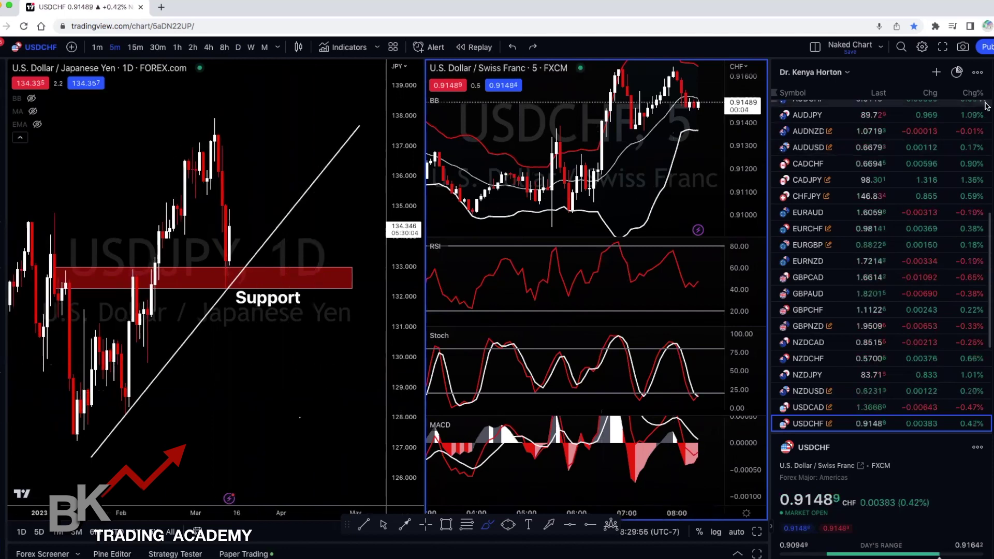
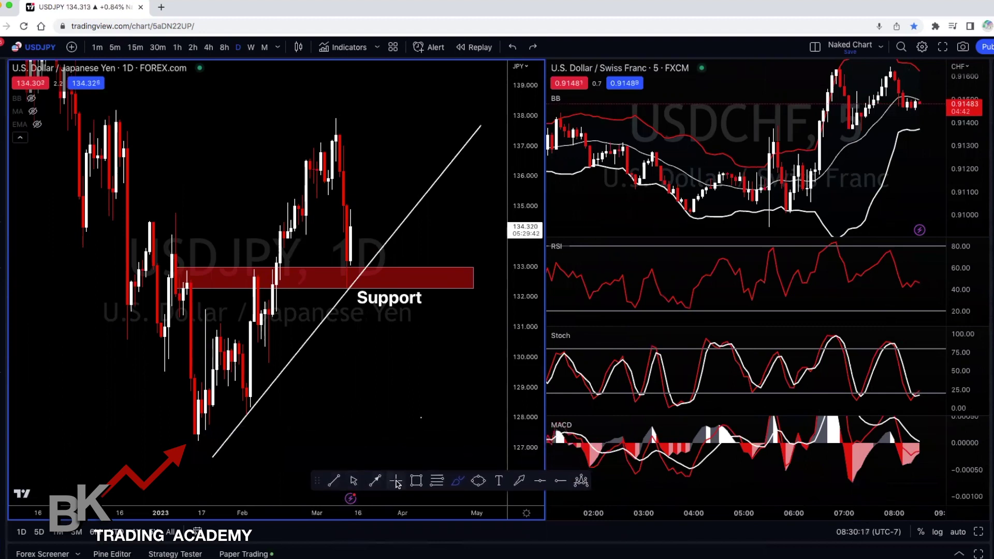
Switch from the brush to the crosshair cursor and recentre the daily USDJPY chart with free space after the latest candle.
{"action": "left_click", "coordinate": [394, 482]}
{"action": "left_click_drag", "start_coordinate": [428, 344], "coordinate": [372, 348]}
{"action": "scroll", "coordinate": [324, 366], "scroll_direction": "up", "scroll_amount": 3}
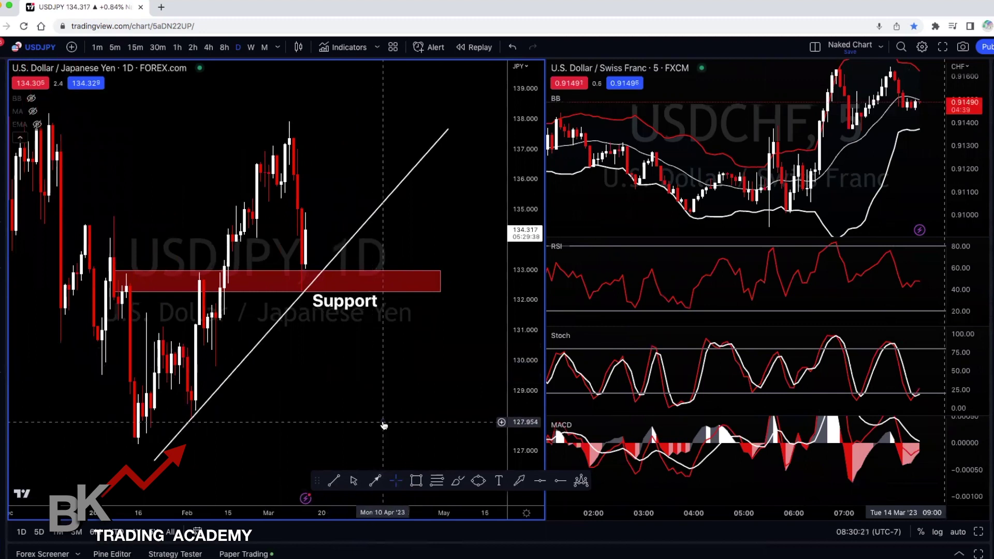
{"action": "scroll", "coordinate": [393, 403], "scroll_direction": "up", "scroll_amount": 1}
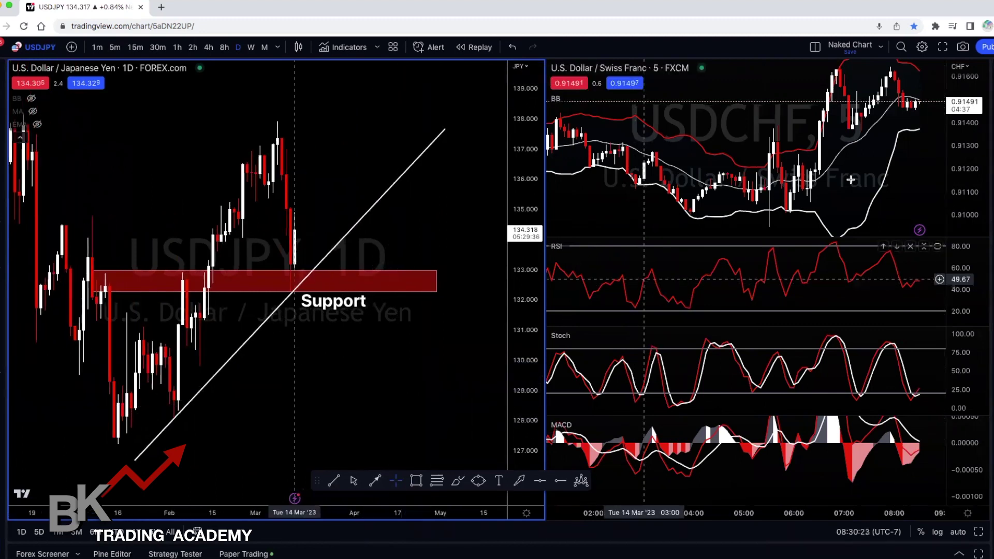
Set the USDCHF chart's interval to 15 minutes, keeping free space after its latest candle.
{"action": "left_click_drag", "start_coordinate": [874, 155], "coordinate": [772, 182]}
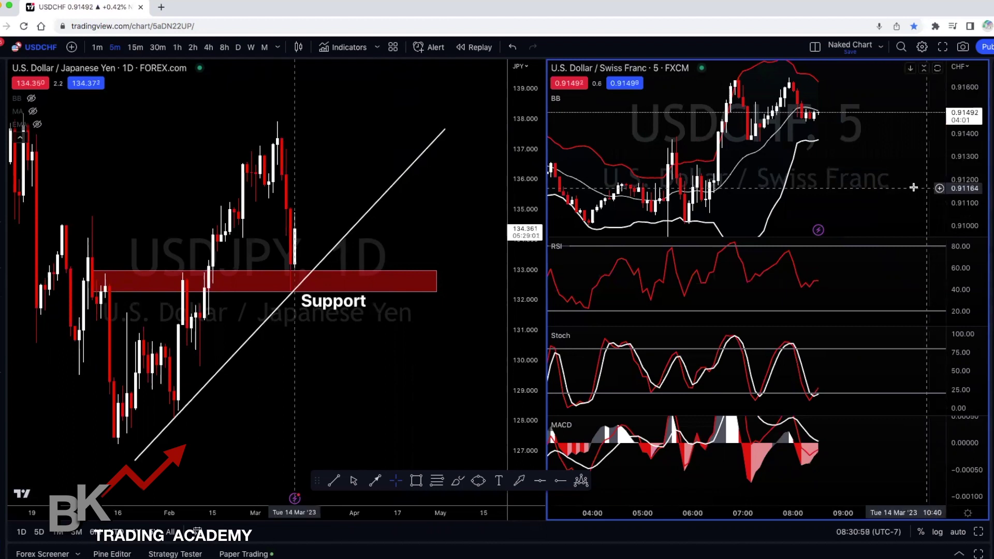
{"action": "left_click", "coordinate": [135, 47]}
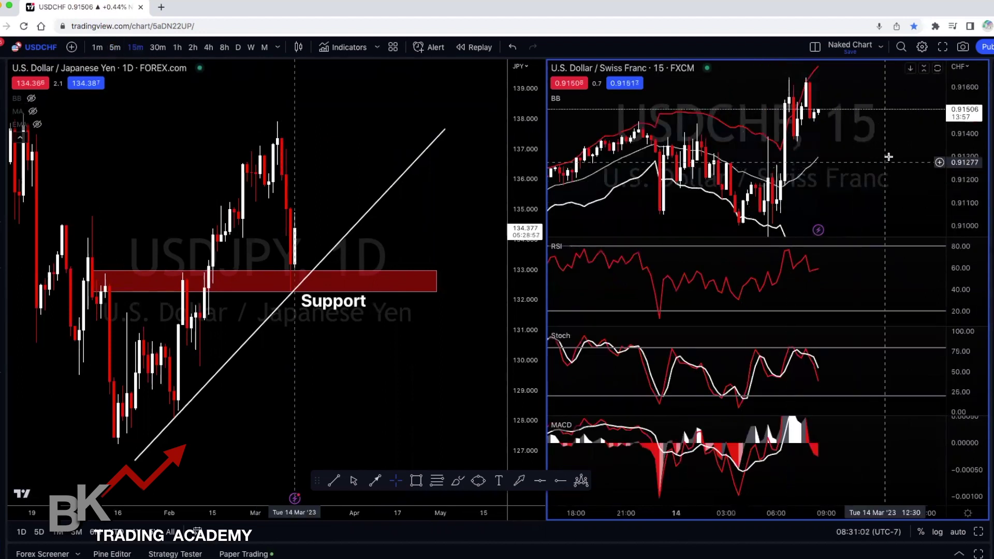
{"action": "scroll", "coordinate": [888, 171], "scroll_direction": "up", "scroll_amount": 2}
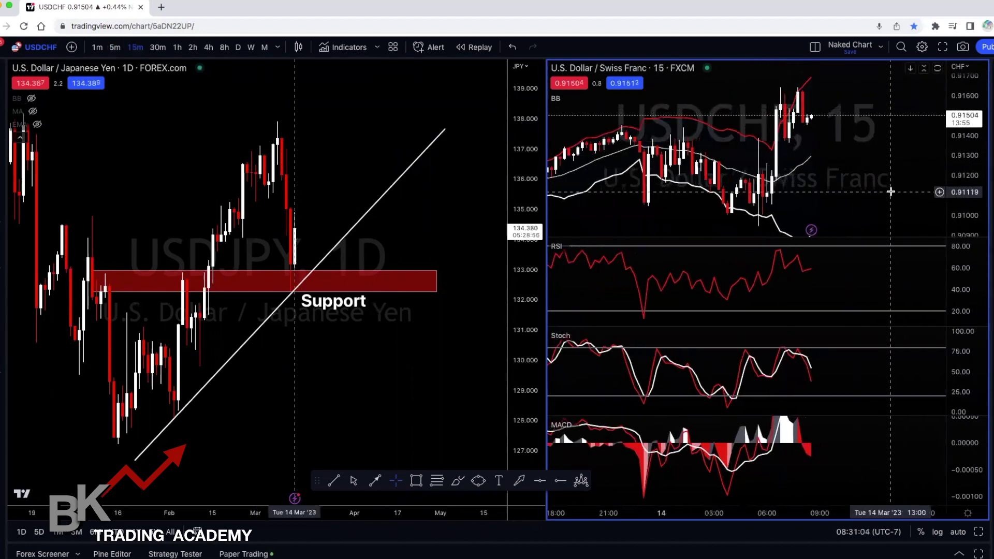
{"action": "scroll", "coordinate": [891, 192], "scroll_direction": "up", "scroll_amount": 1}
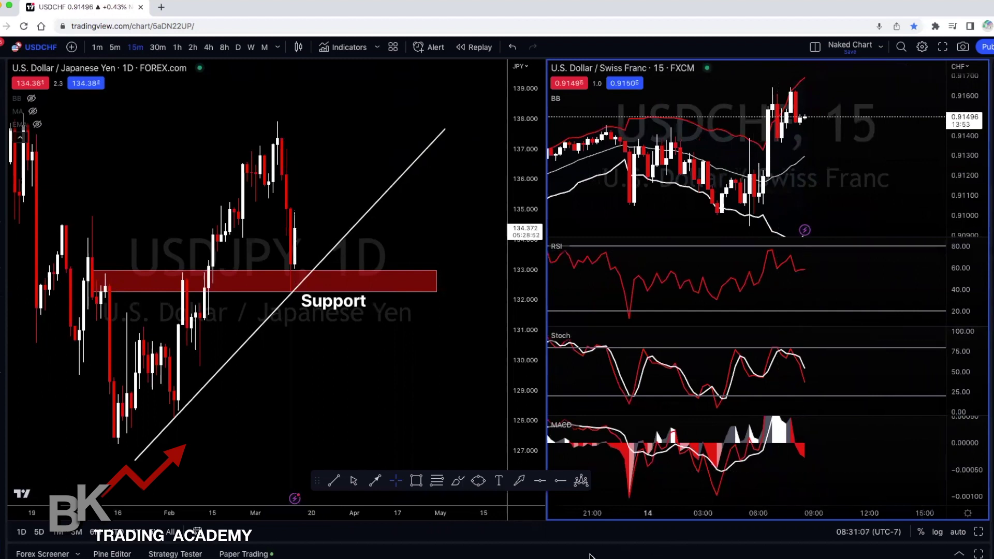